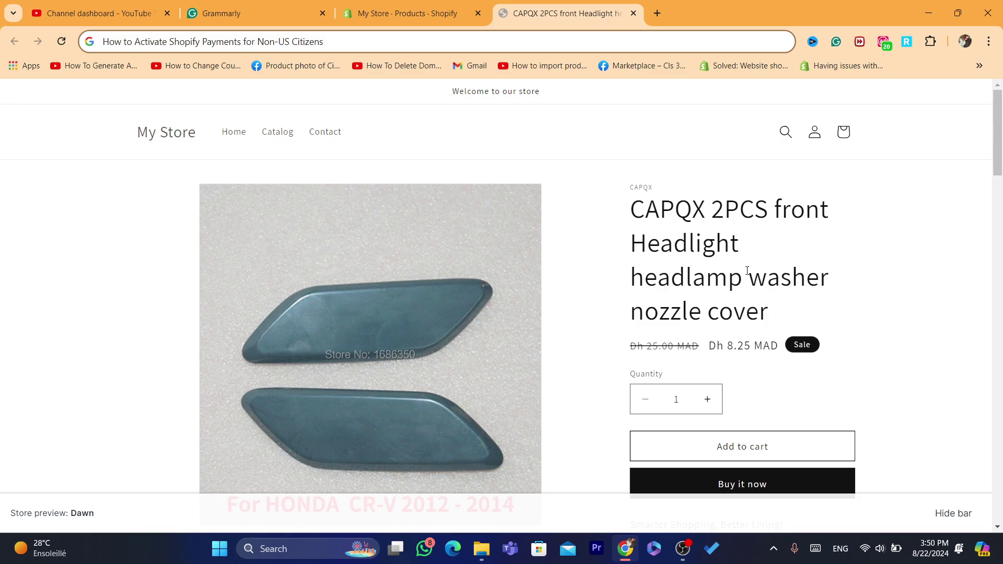
- Return to the Shopify admin and open the store's general settings
left_click(413, 13)
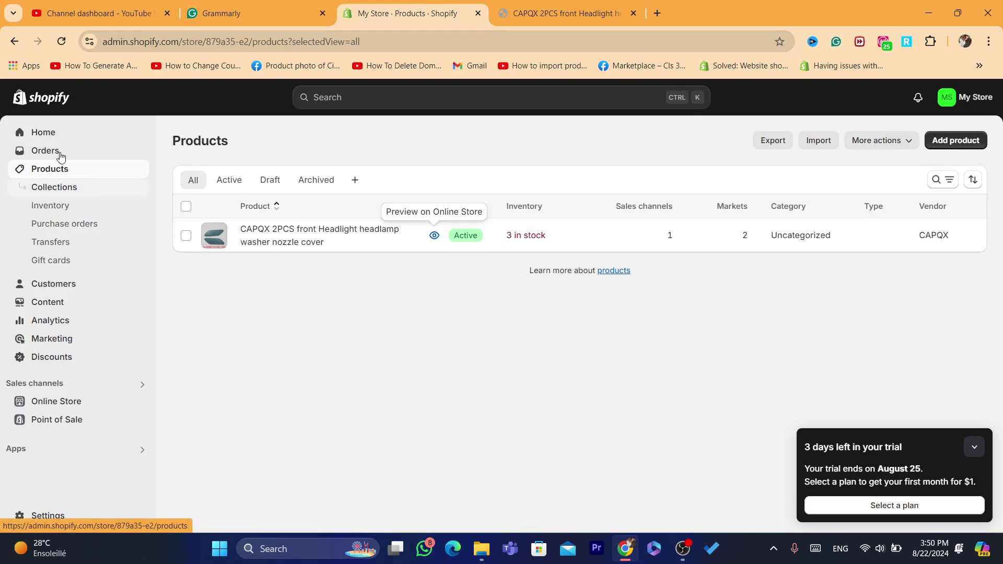
left_click(39, 132)
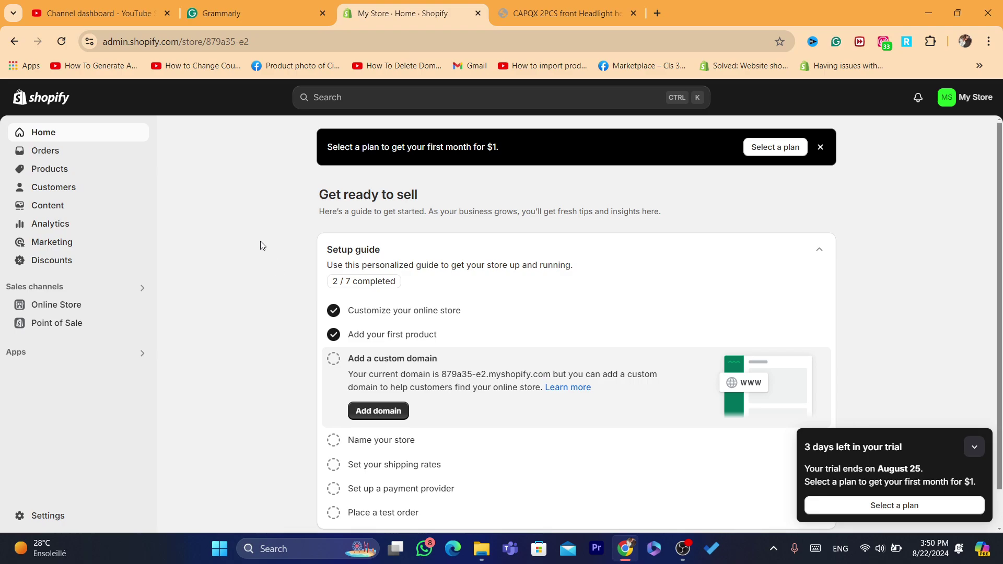
left_click(48, 517)
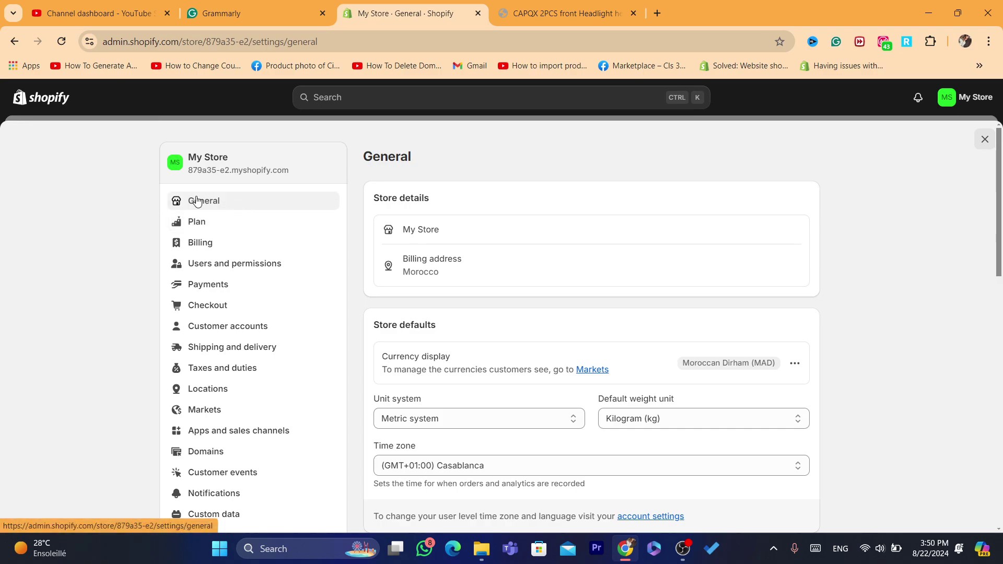
- Open the store's billing address for editing in the store details
mouse_move(757, 262)
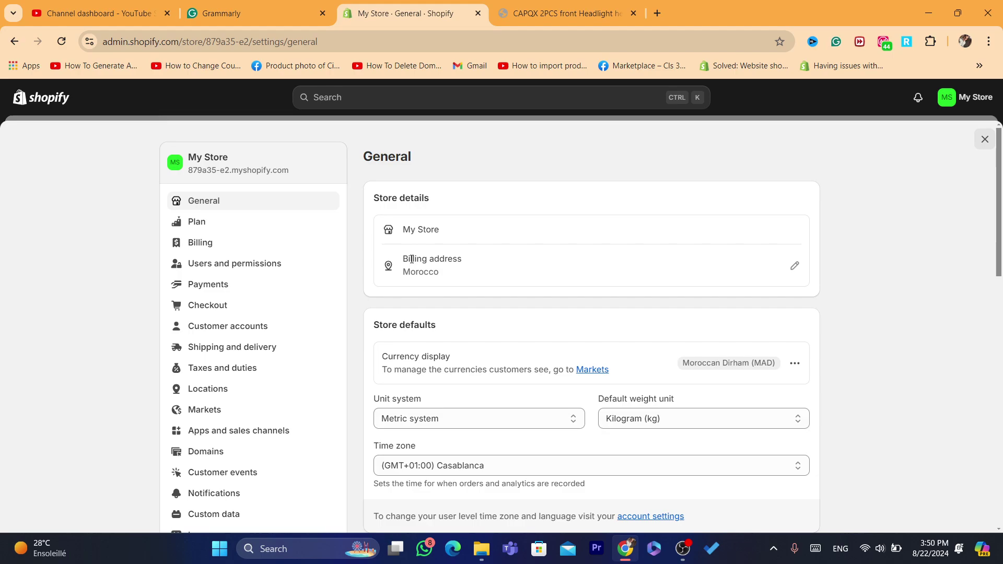
left_click_drag(398, 261, 481, 262)
left_click(484, 264)
left_click_drag(400, 277, 466, 273)
left_click(467, 274)
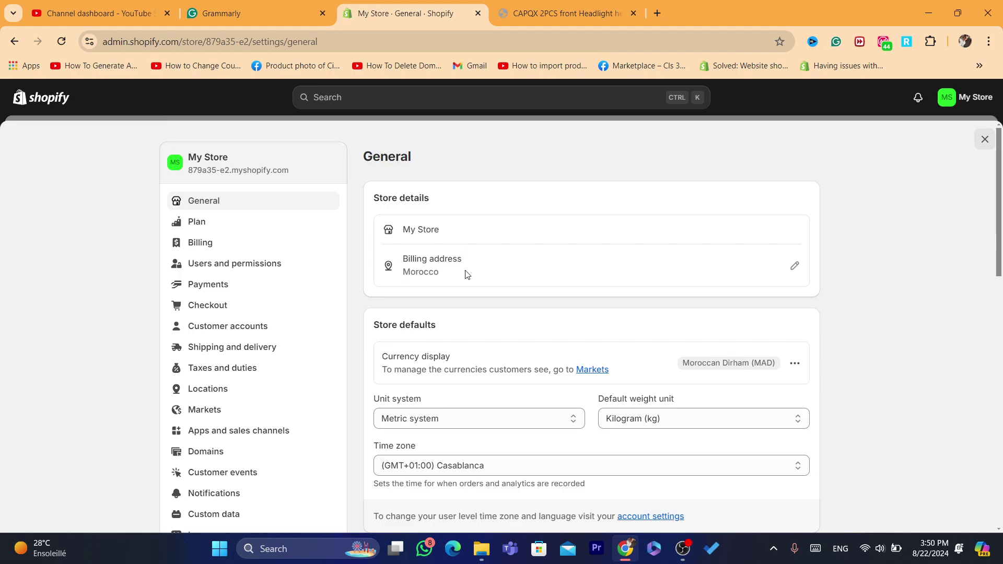
left_click(794, 267)
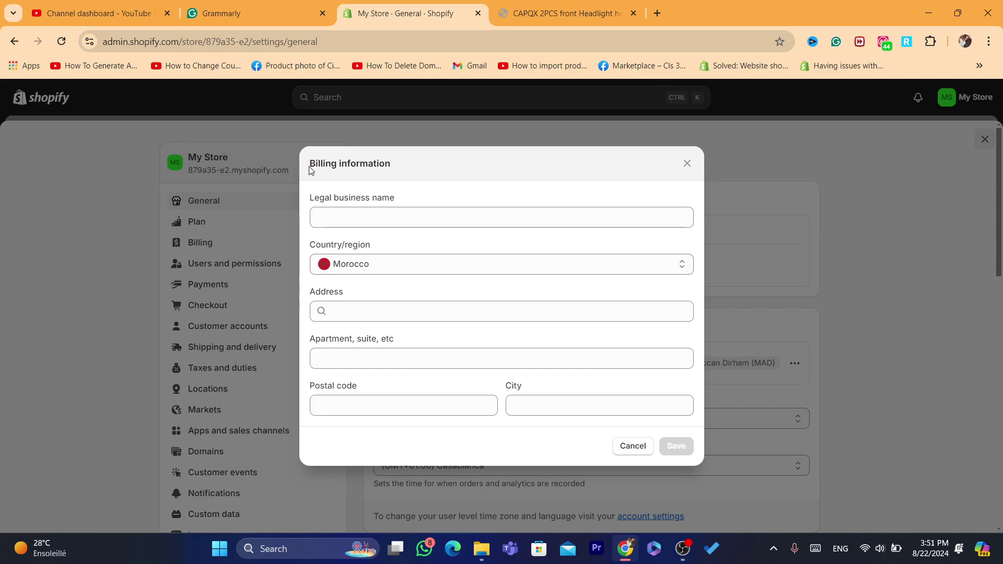
left_click_drag(310, 166, 414, 165)
left_click(412, 165)
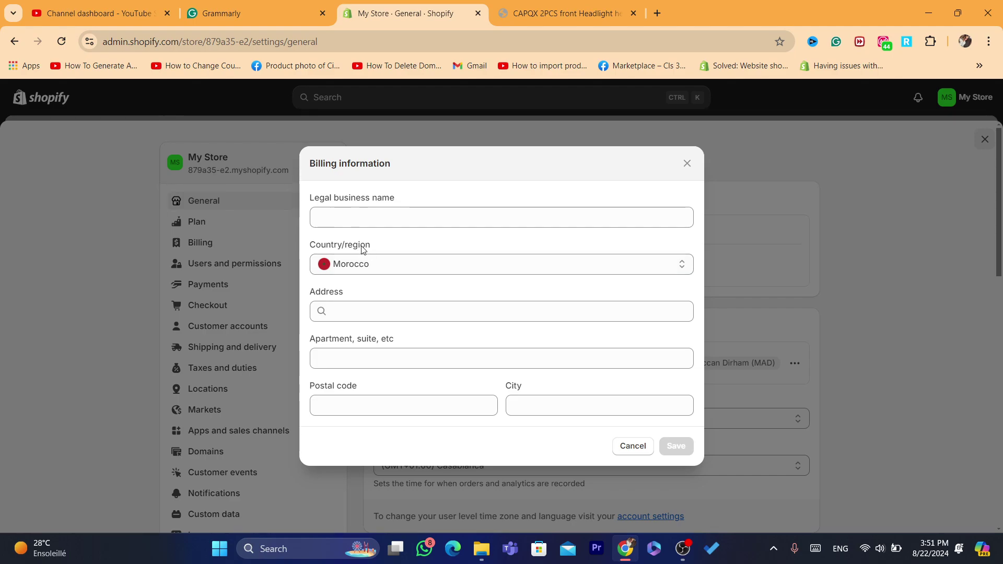
- Search Google for "shopify payment countries" in a new browser tab placed beside the store admin
left_click(657, 13)
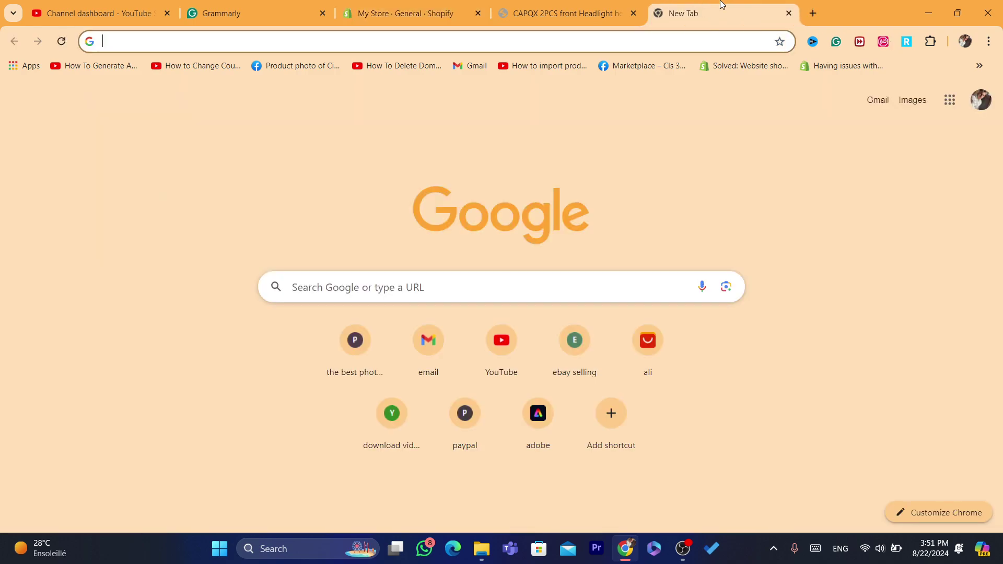
left_click_drag(721, 4, 572, 6)
left_click(439, 15)
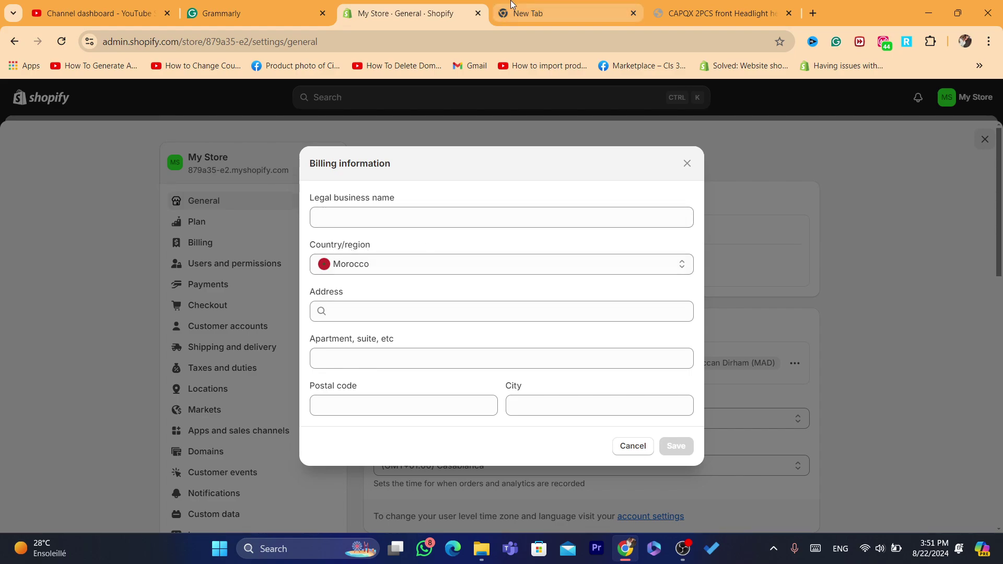
mouse_move(512, 5)
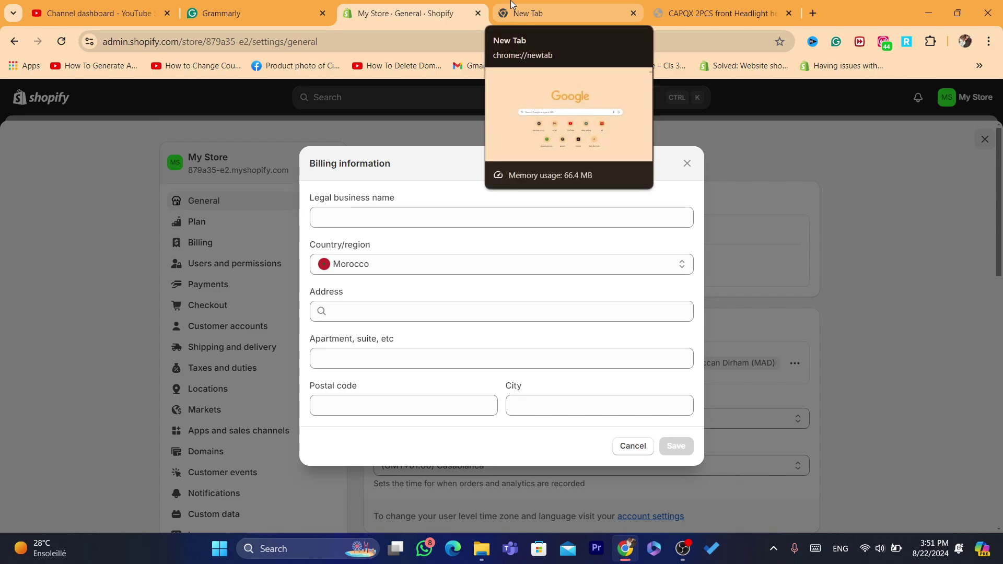
left_click(583, 39)
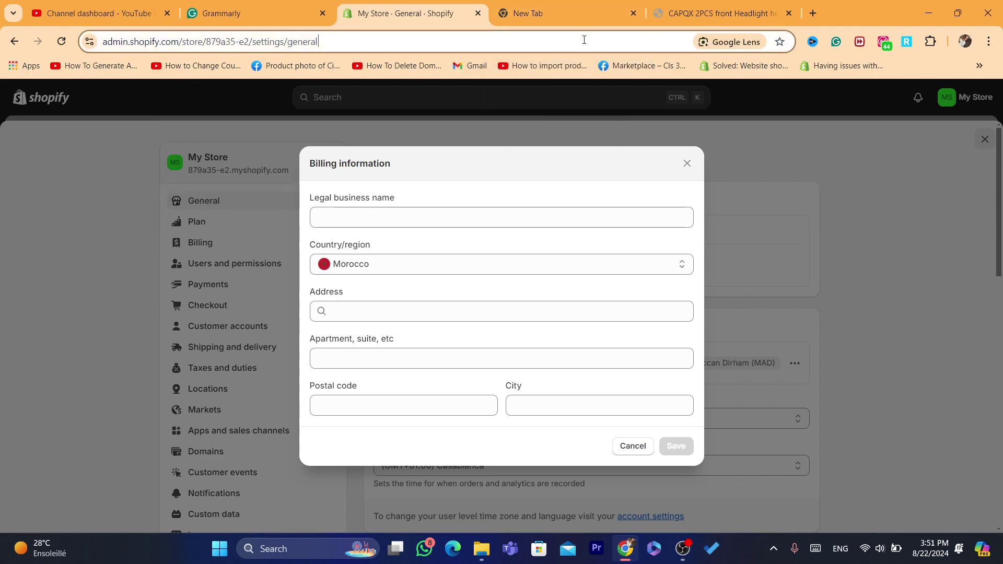
left_click(551, 10)
left_click(464, 36)
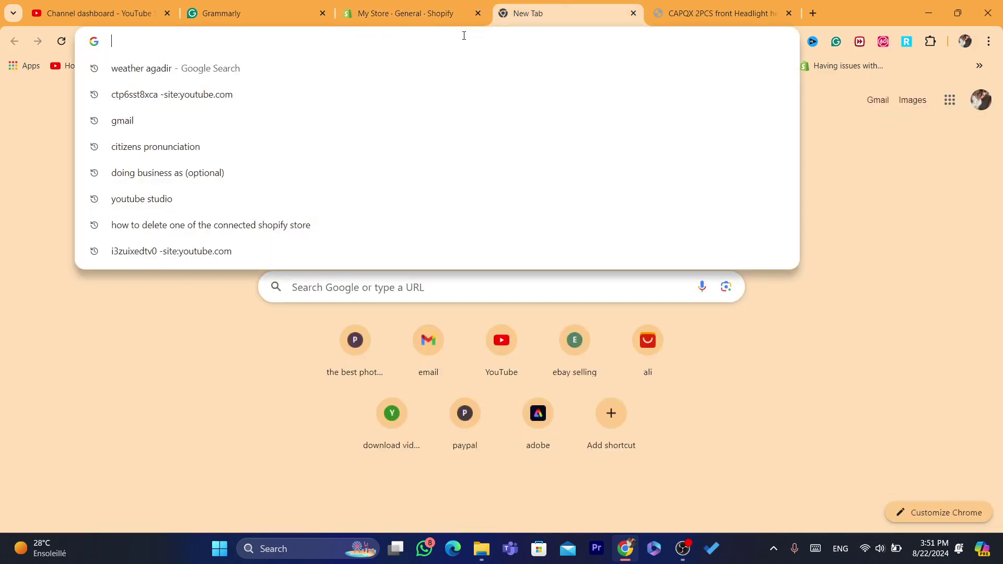
type("shopify")
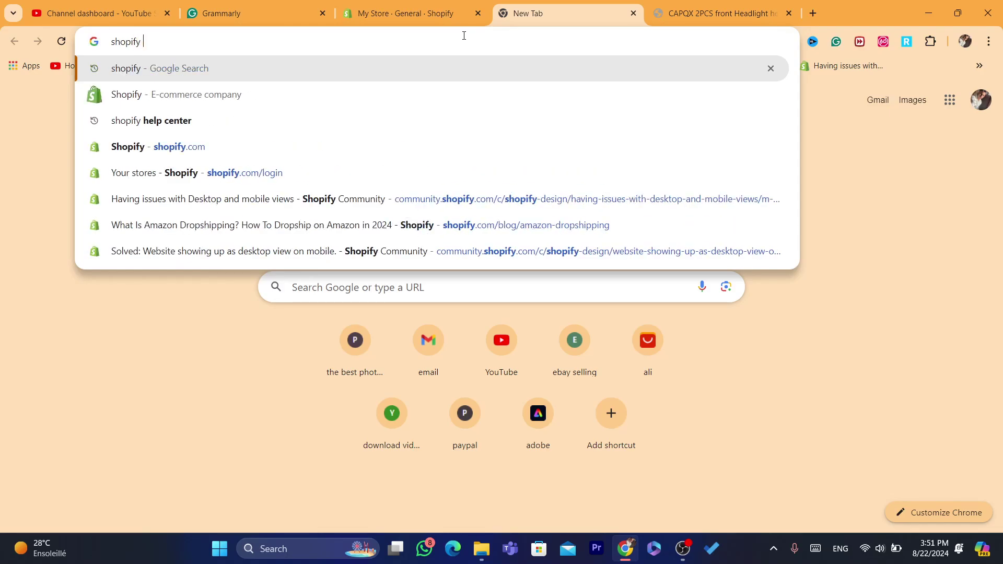
type(" paymen")
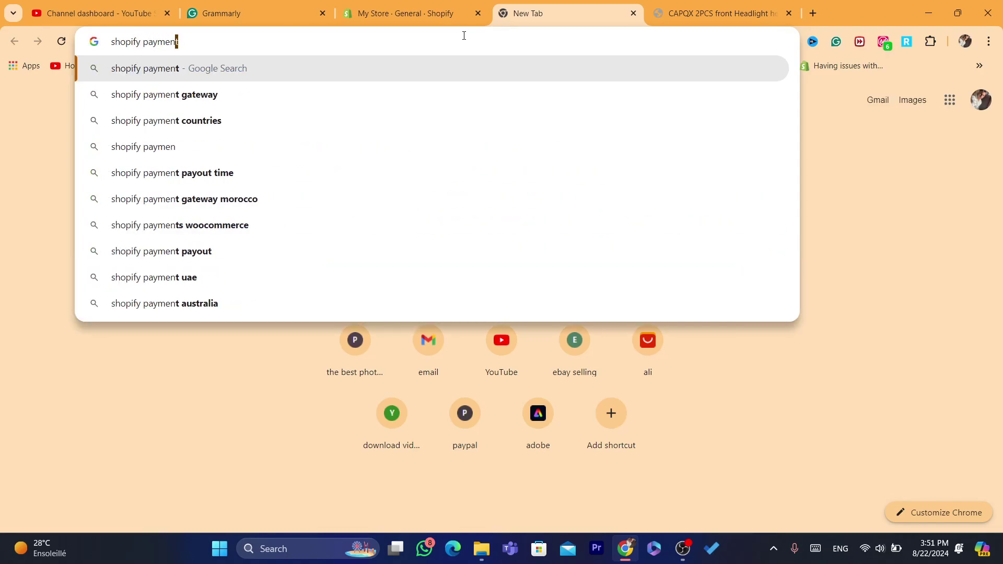
left_click(175, 122)
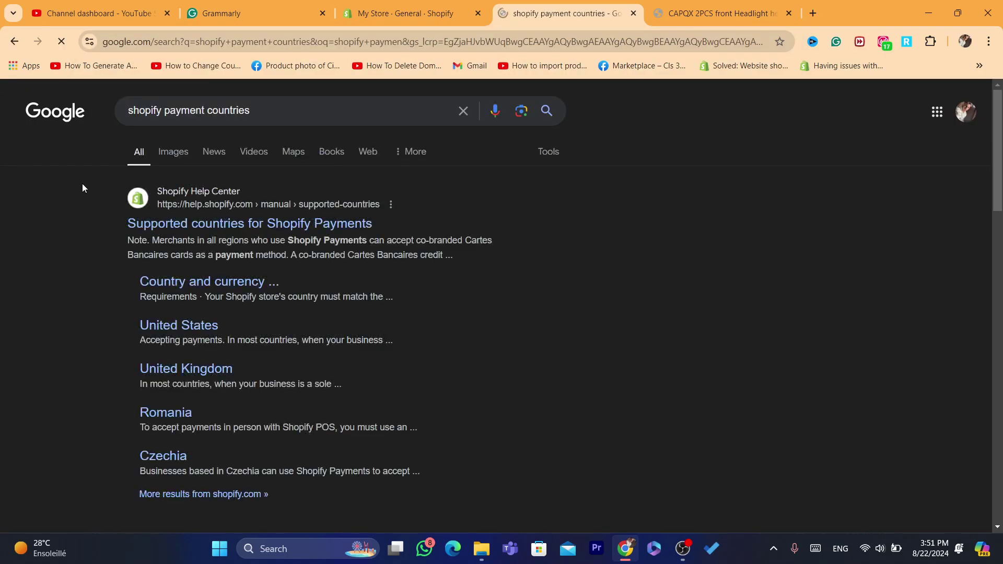
- Open the Shopify Help Center page on supported countries for Shopify Payments and examine its country list
left_click(168, 230)
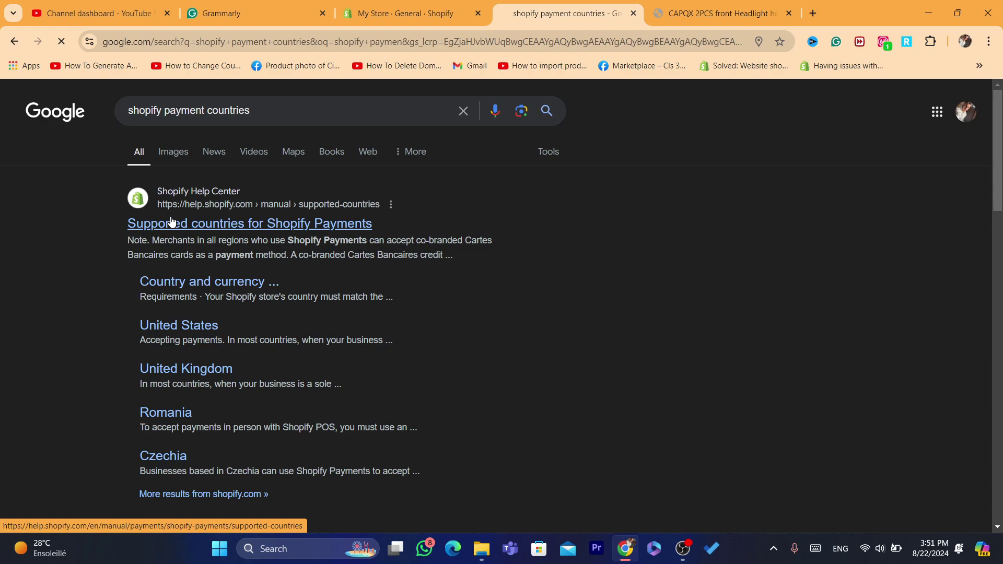
left_click(534, 43)
left_click_drag(534, 43, 498, 46)
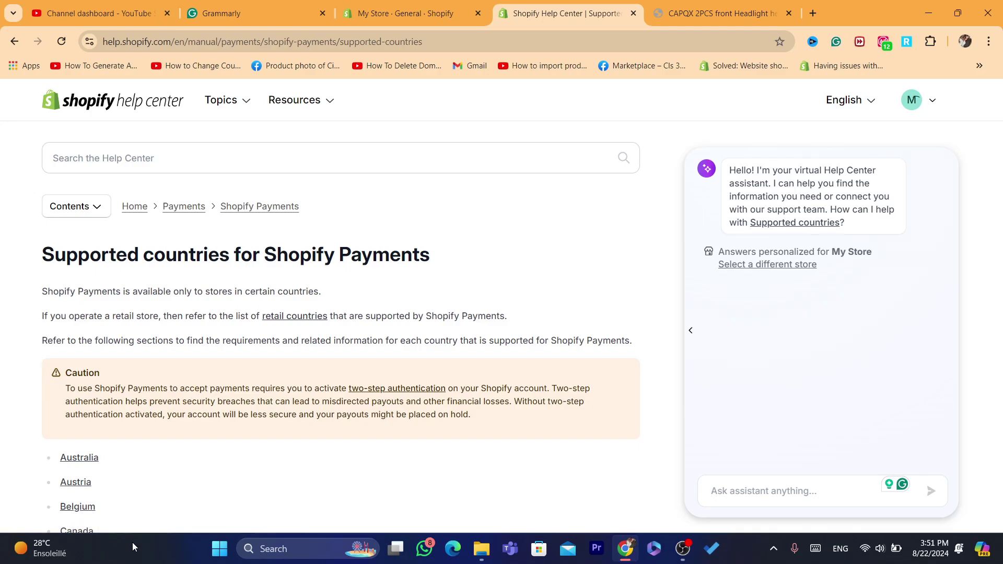
scroll(608, 289, "down", 2)
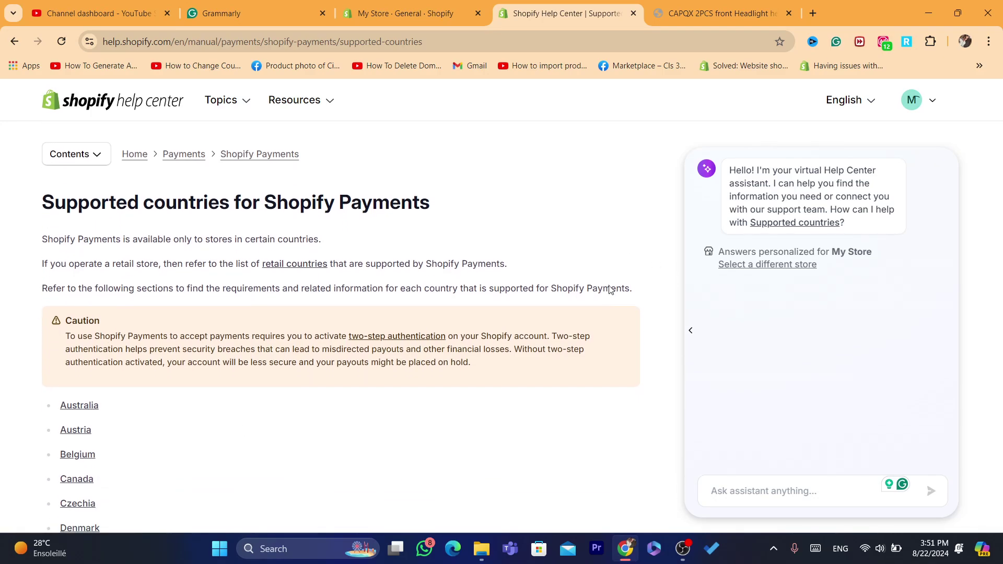
scroll(610, 289, "down", 4)
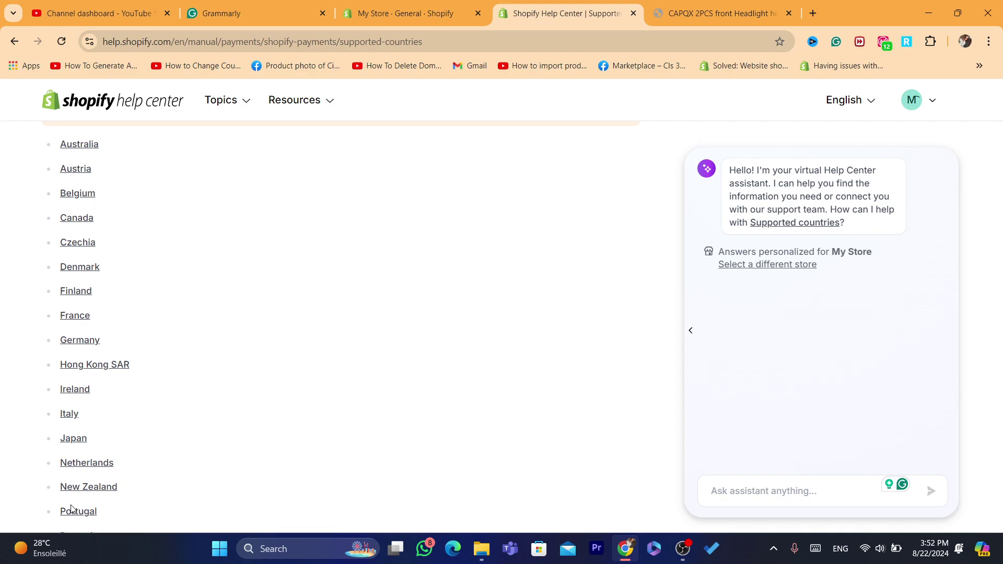
- Return to the store's billing information and set the country/region to United States
left_click(376, 6)
left_click(377, 270)
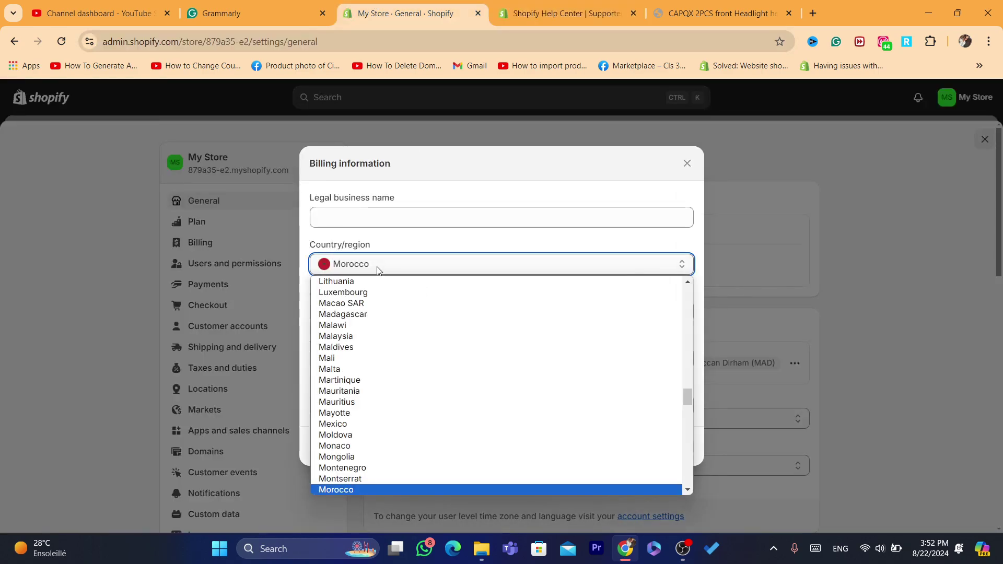
left_click(342, 237)
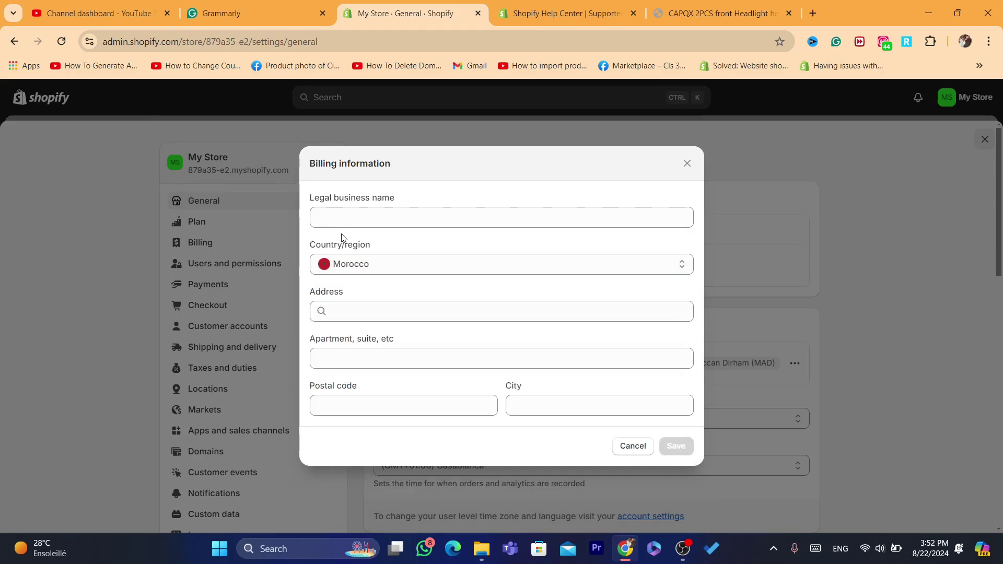
left_click(370, 271)
type("united k")
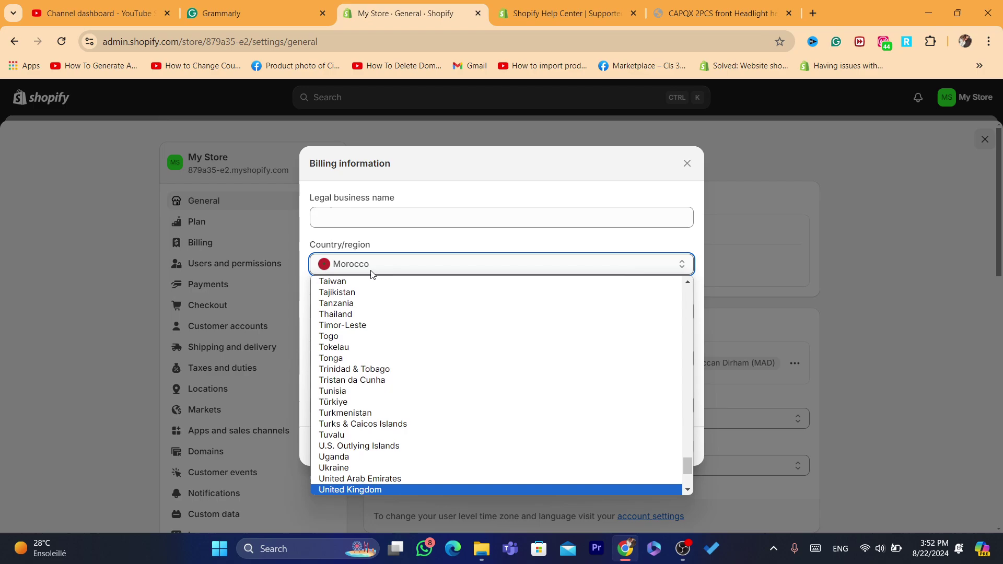
key("Down")
key("Down")
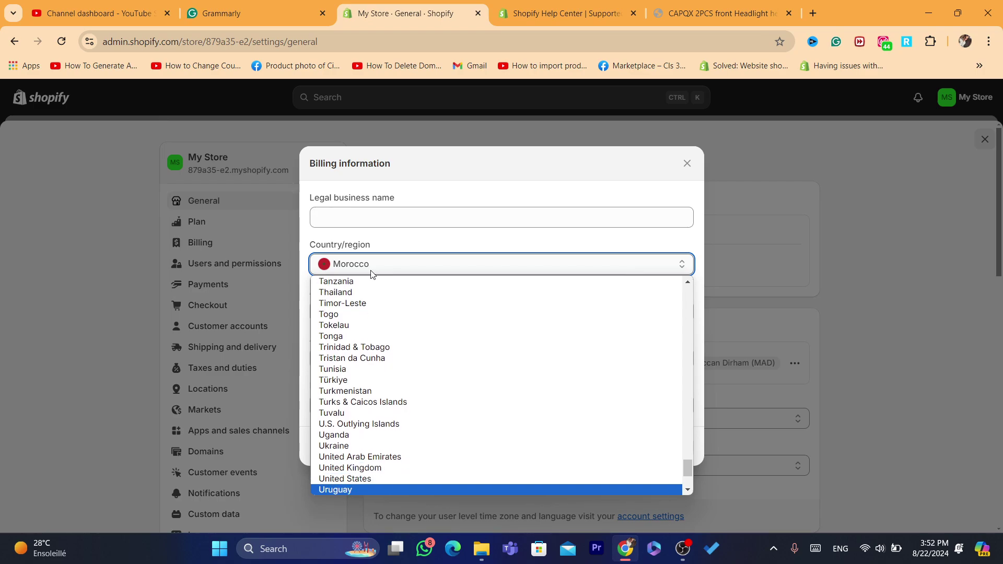
left_click(366, 480)
- Set the billing state to California and try to save the billing information
left_click(546, 405)
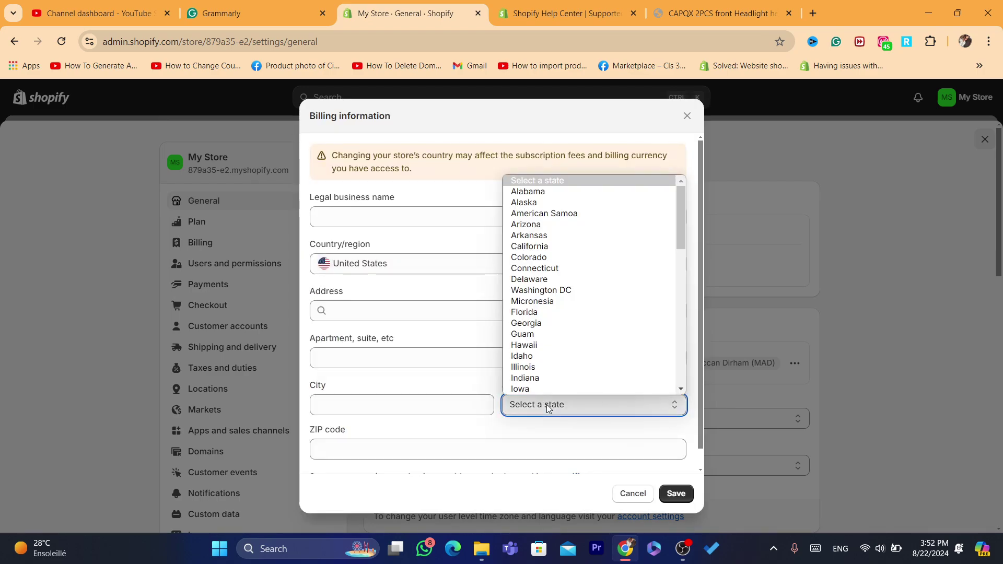
left_click(531, 247)
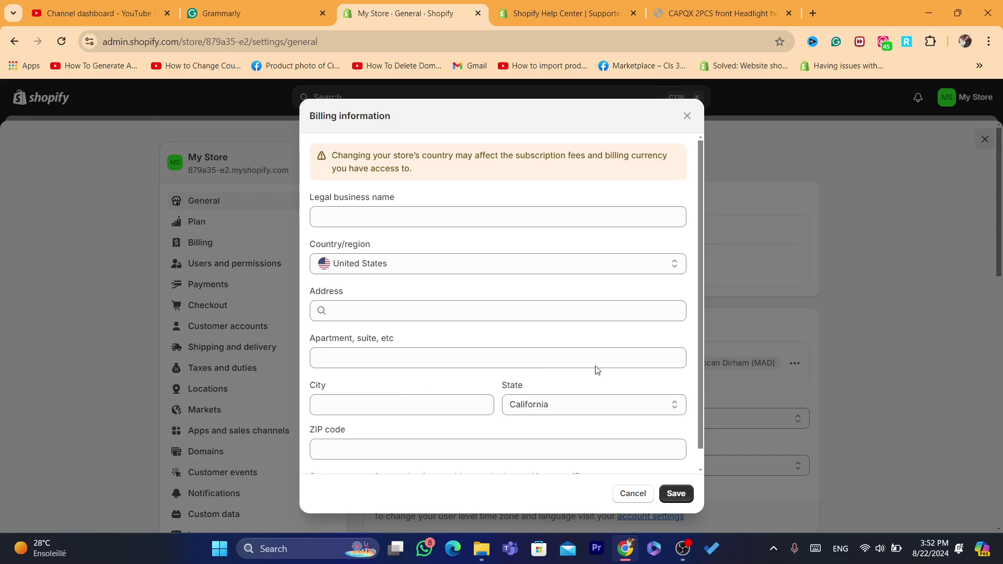
left_click(682, 493)
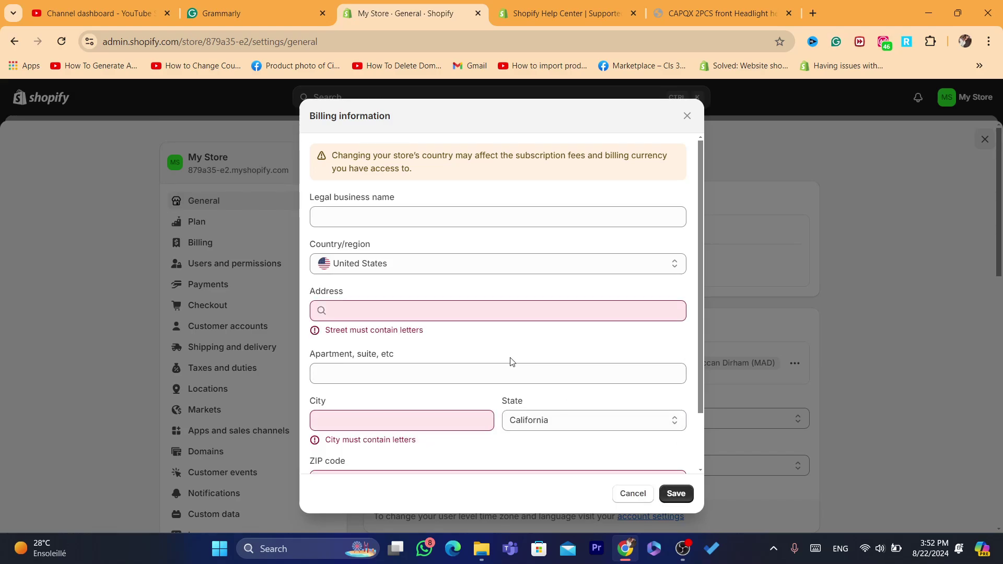
- Fill in the billing address, city and ZIP code from a saved US address, save, and decline storing the address in the browser
left_click(365, 308)
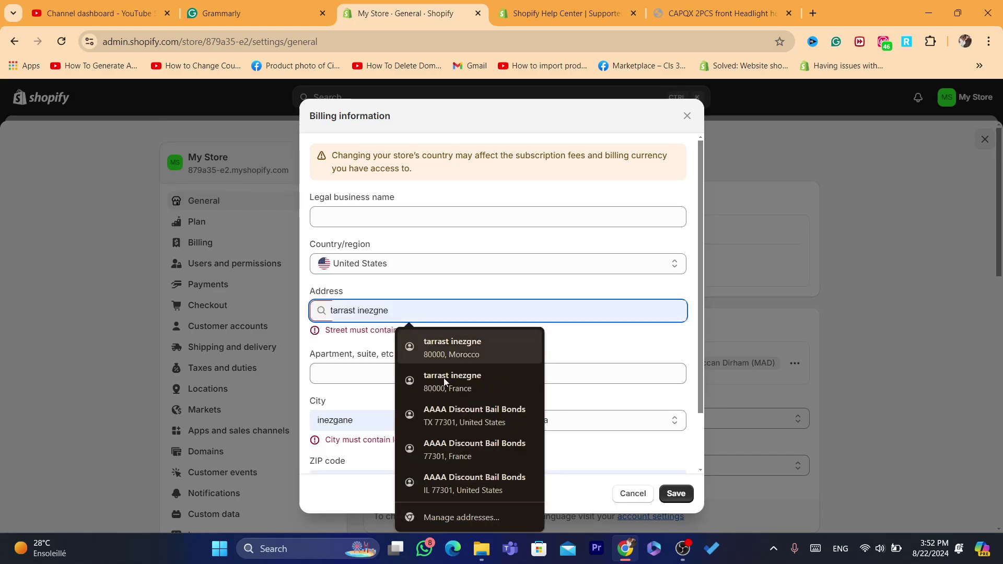
left_click(456, 414)
left_click(422, 291)
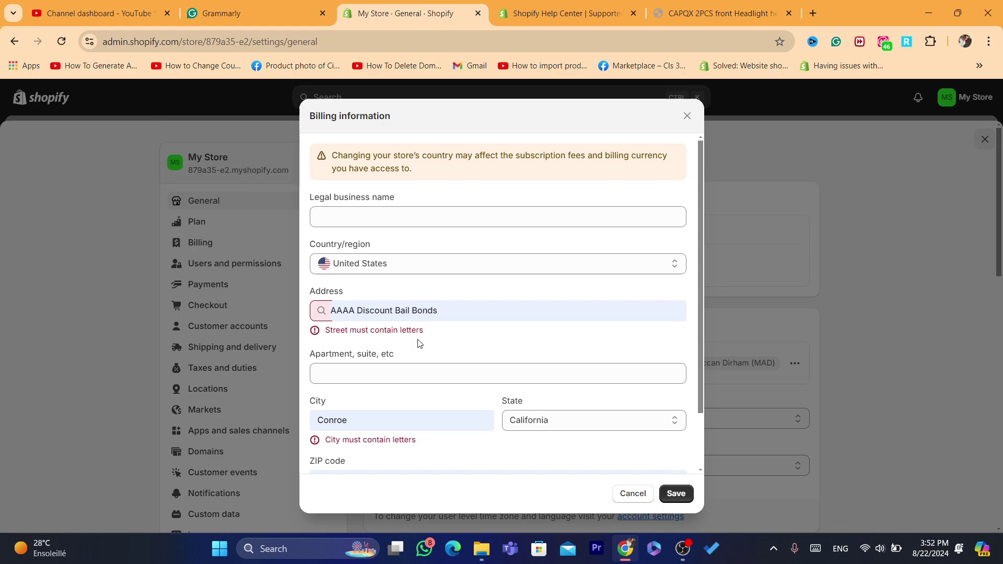
left_click_drag(702, 302, 707, 338)
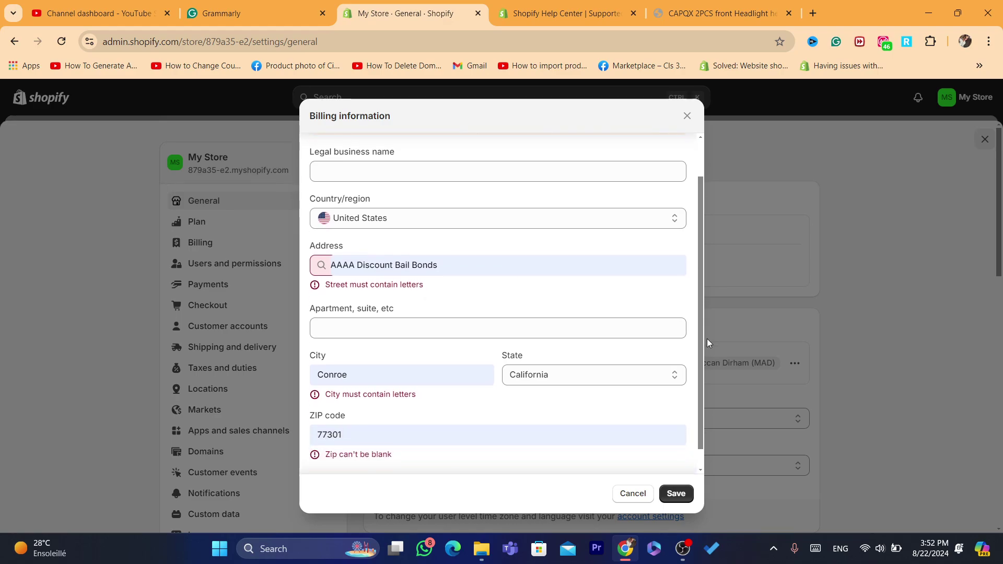
left_click(677, 494)
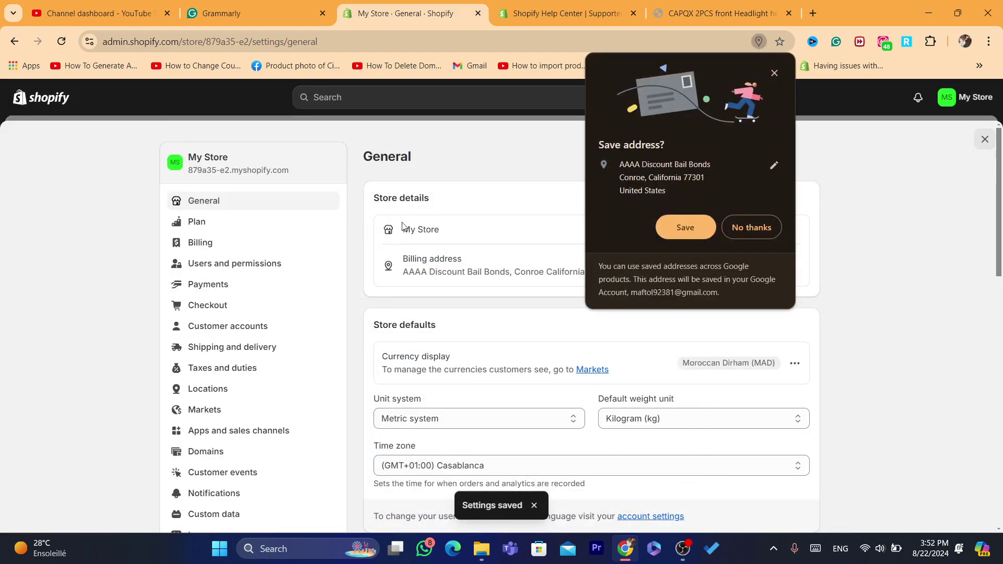
left_click(751, 226)
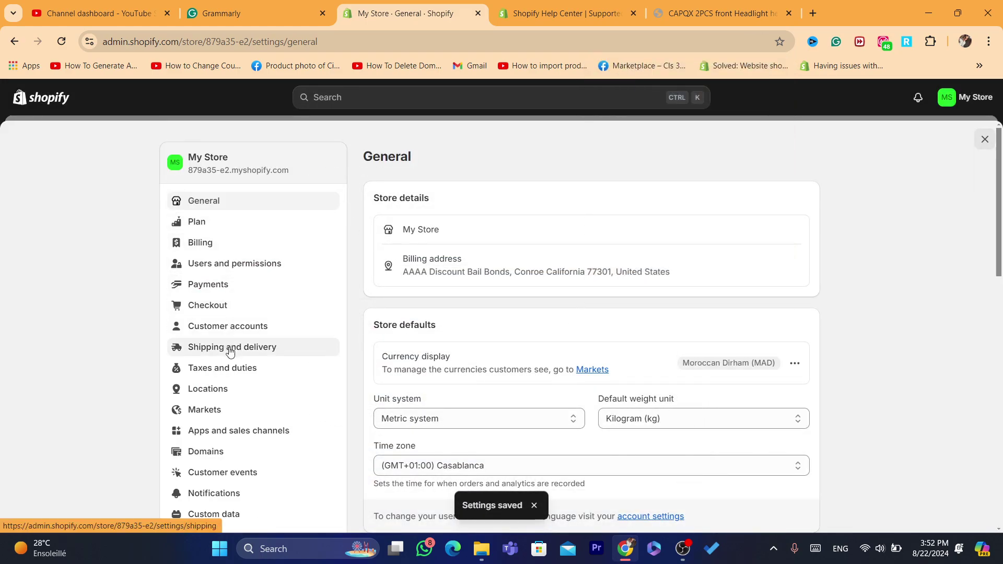
- Open the store's payment settings and start activating Shopify Payments
left_click(204, 295)
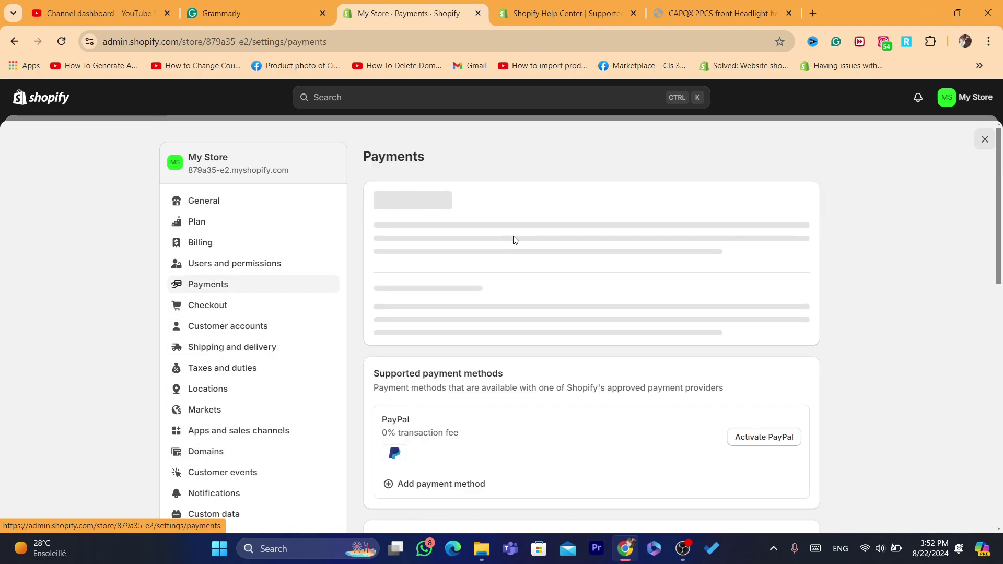
left_click_drag(369, 199, 524, 316)
left_click(494, 303)
left_click(369, 214)
left_click(379, 223)
left_click(525, 317)
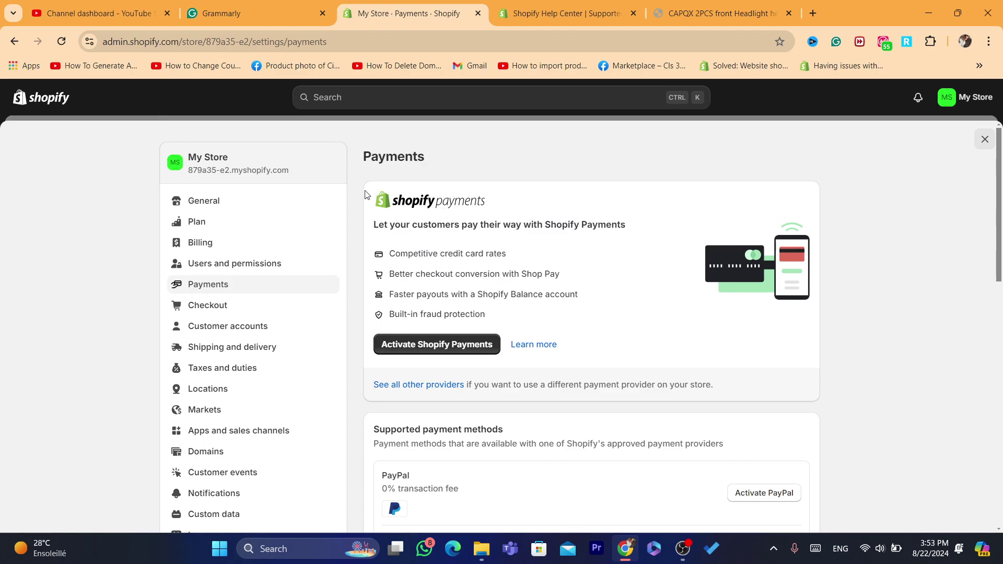
left_click_drag(365, 195, 493, 274)
left_click(490, 284)
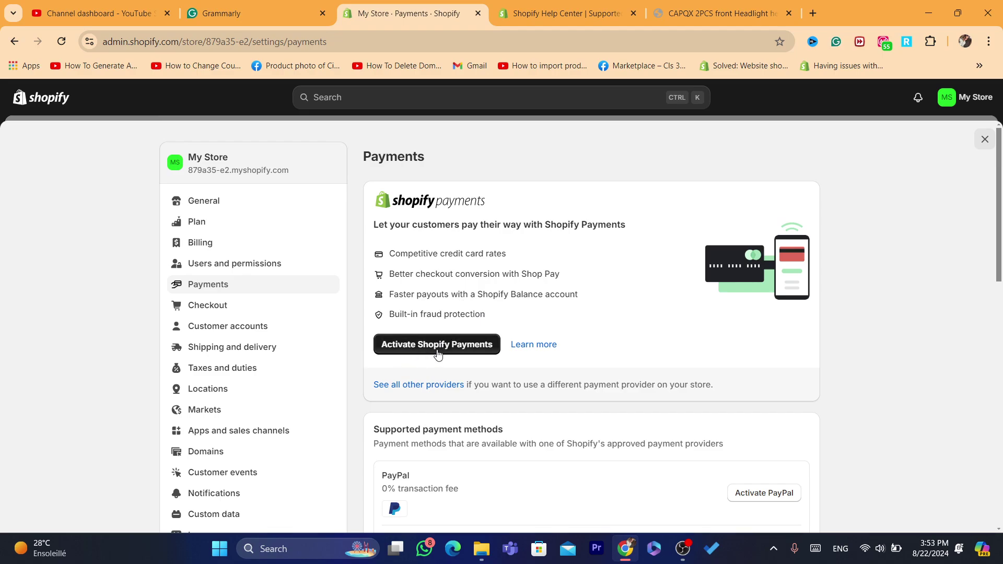
left_click(435, 353)
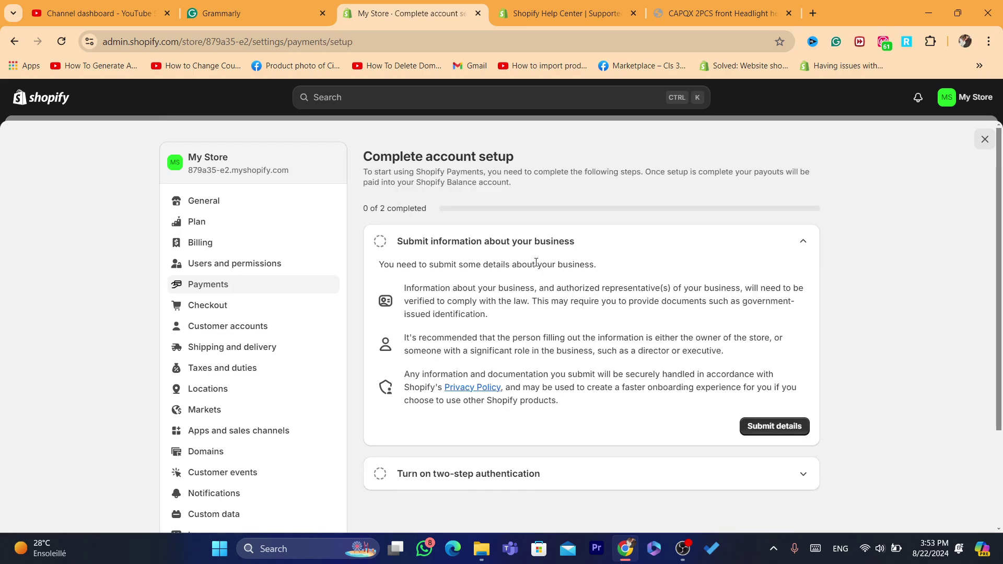
- Review the business information requirements for Shopify Payments and start submitting the business details
left_click_drag(459, 218, 623, 370)
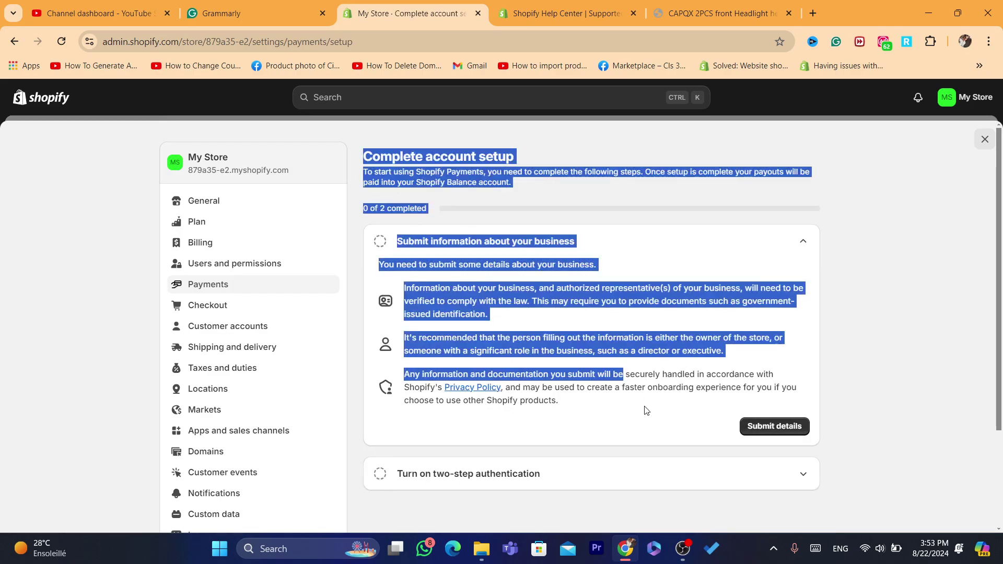
left_click(651, 419)
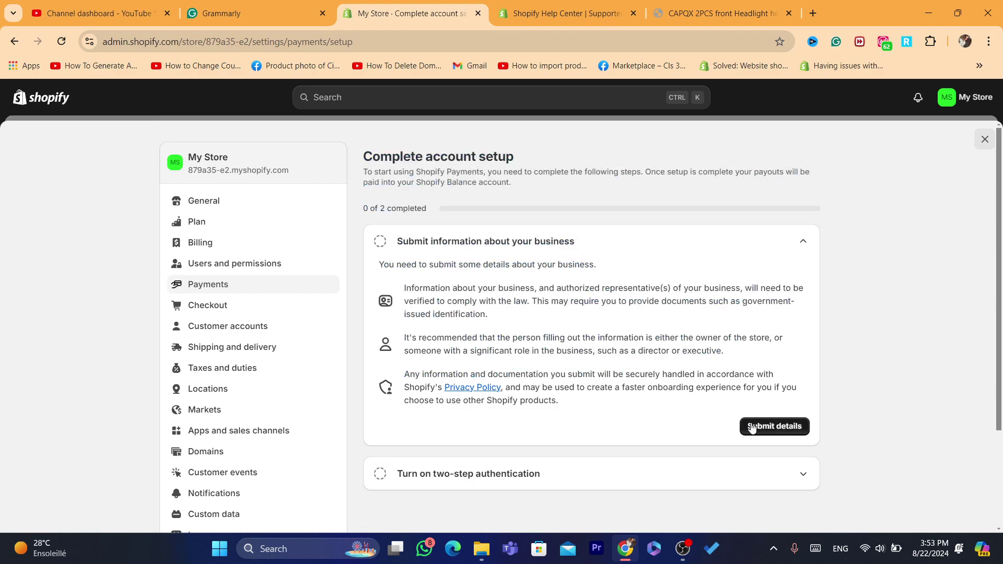
left_click(767, 428)
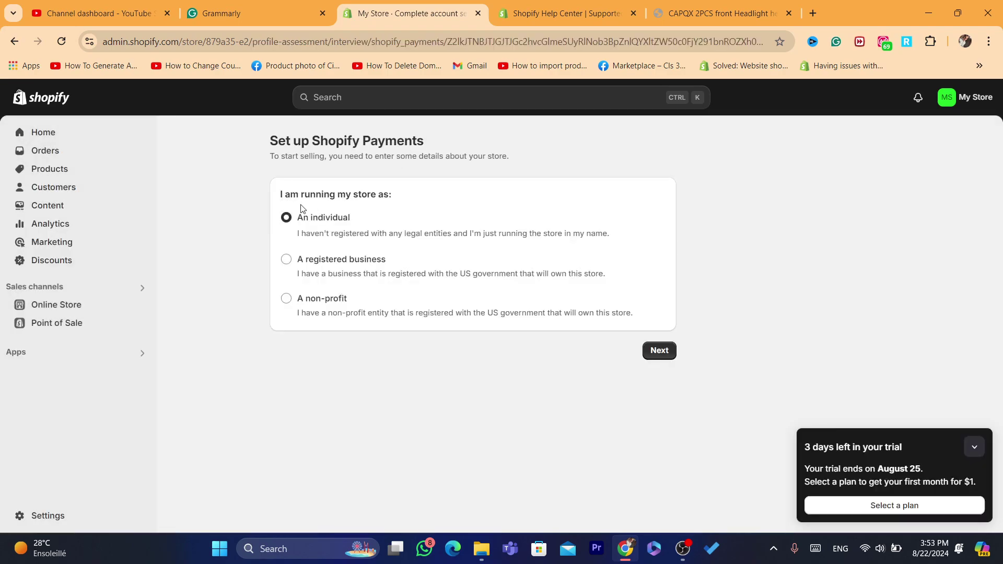
- Examine the choices for how the store is being run in the Shopify Payments setup
left_click_drag(281, 192, 402, 188)
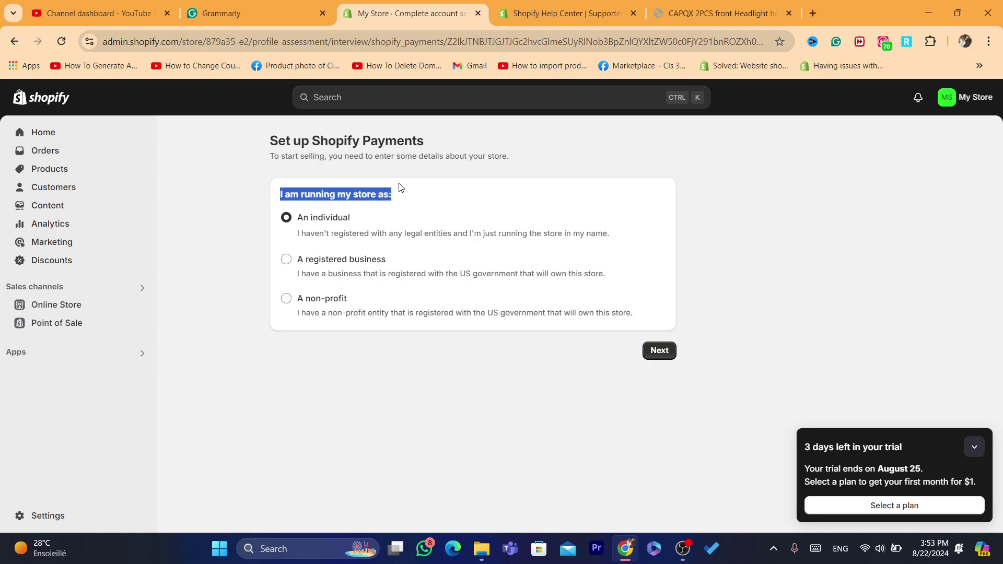
left_click(402, 188)
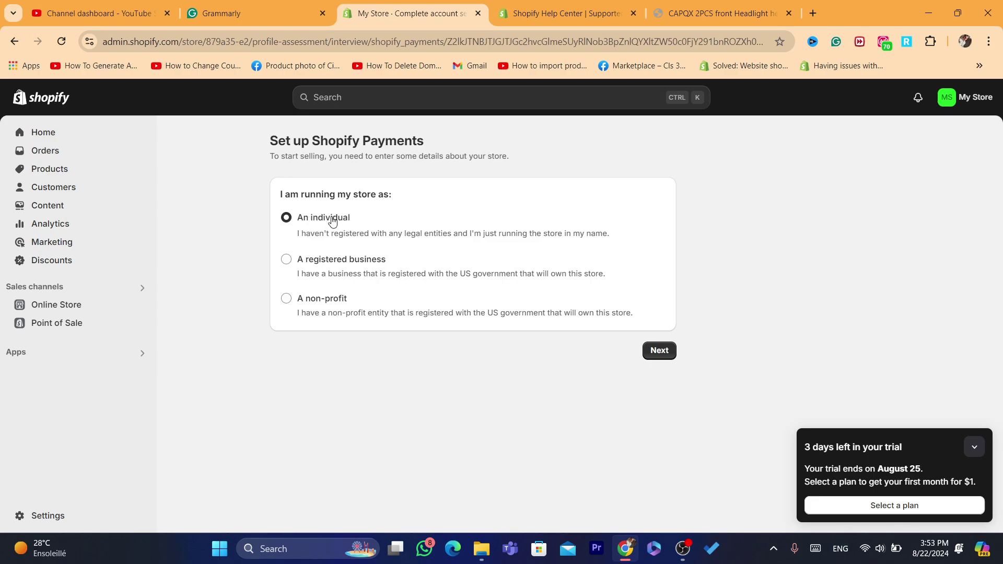
triple_click(317, 156)
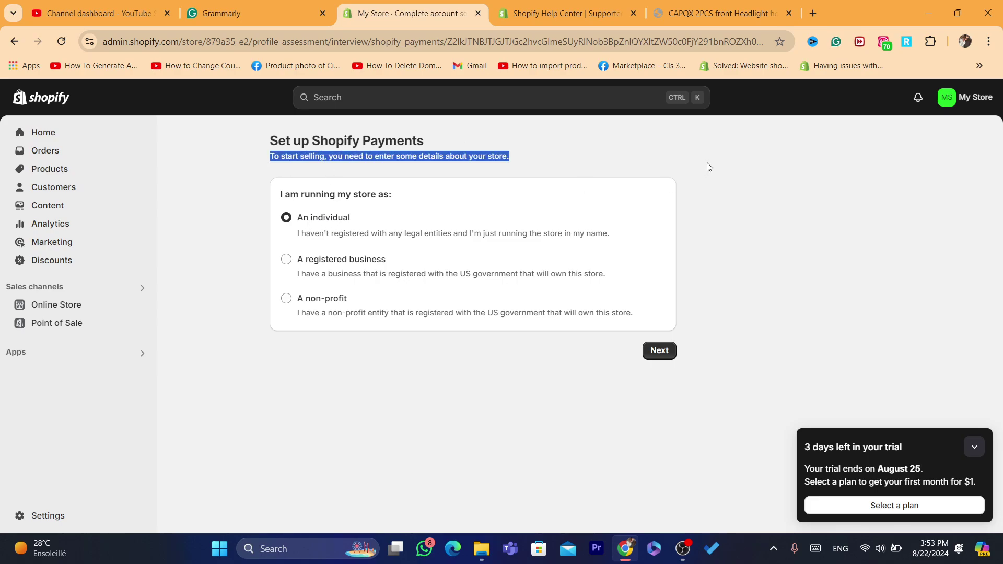
left_click(584, 44)
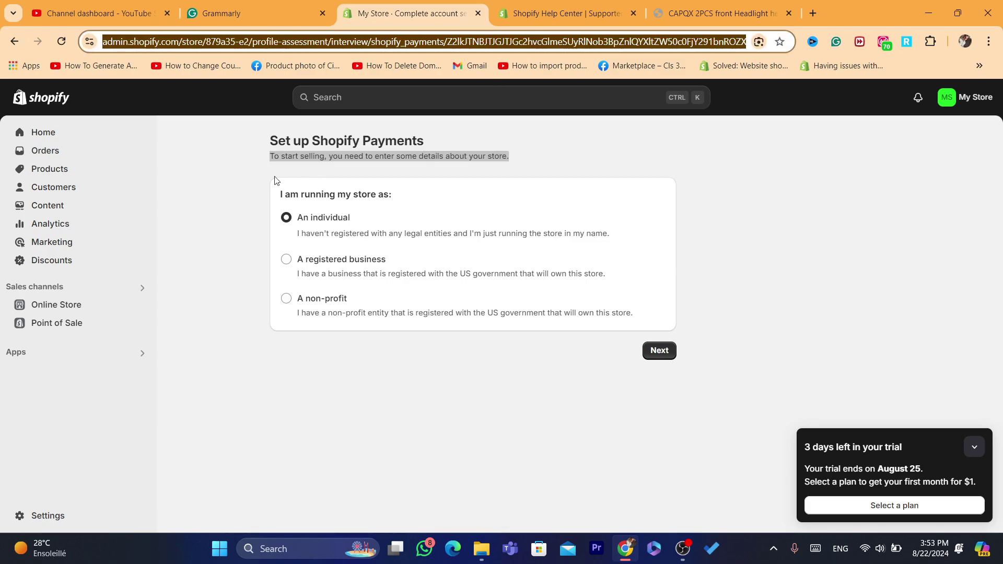
left_click(302, 154)
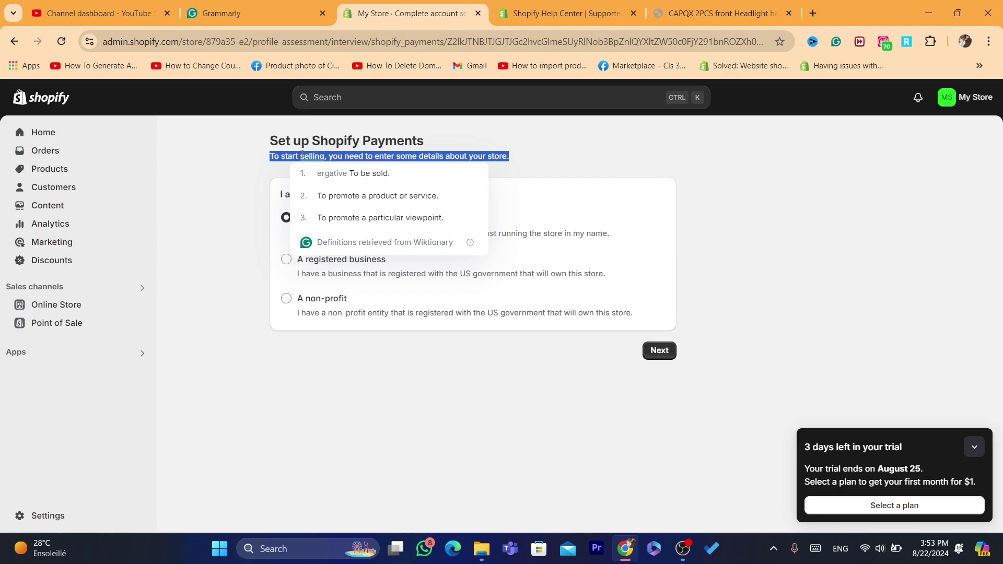
left_click(213, 153)
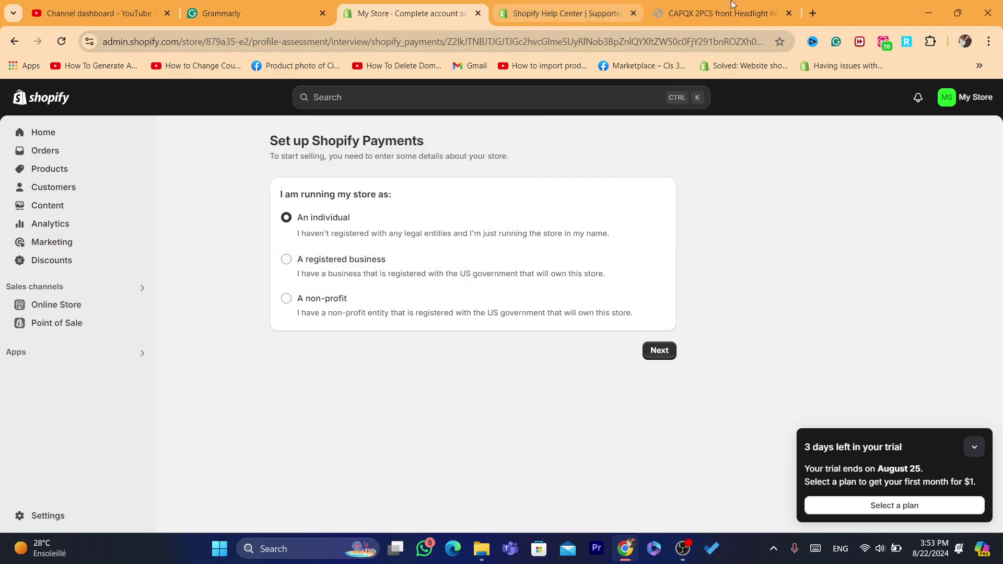
- Search Google for "ssn" in the browser tab that holds the product page preview
left_click(731, 9)
left_click(634, 44)
type("ss")
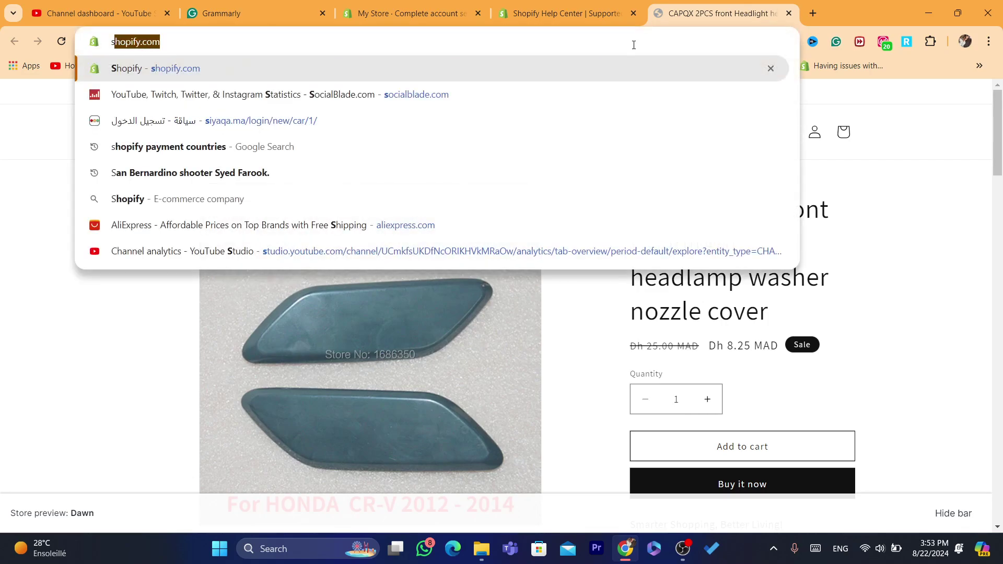
key("BackSpace")
type("sn")
key("Return")
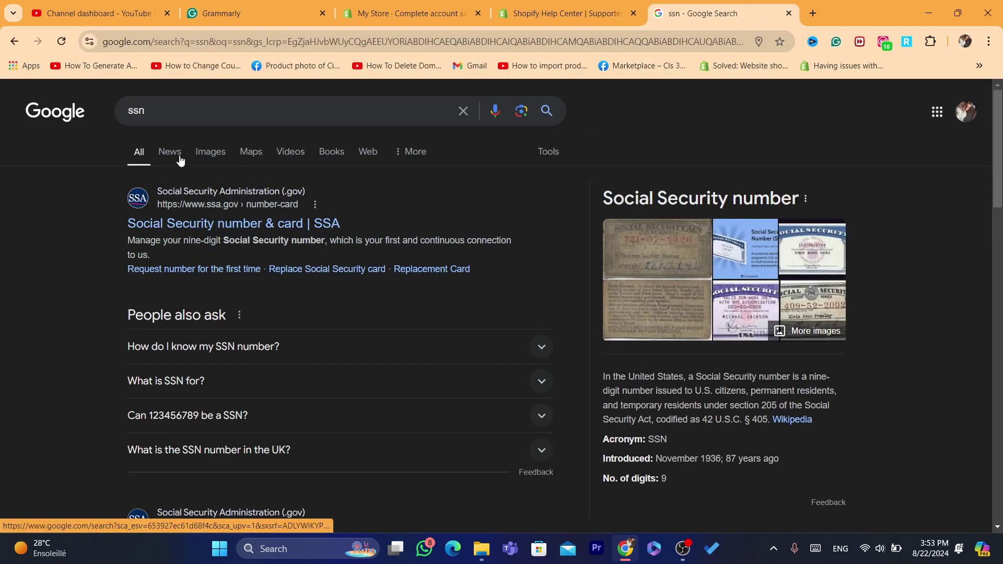
- Show the image results for "ssn" and preview example Social Security card pictures
left_click(222, 157)
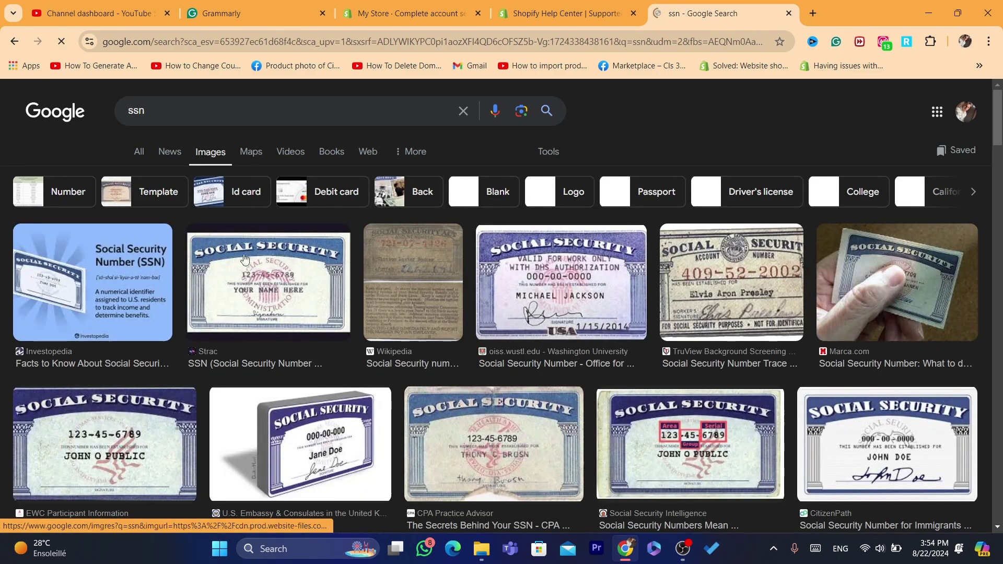
left_click(156, 235)
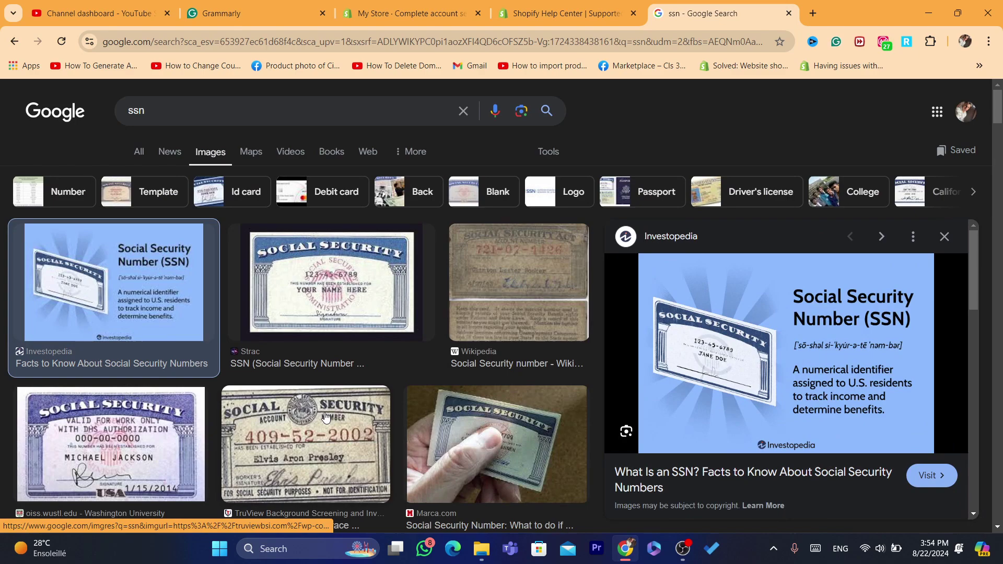
left_click(474, 452)
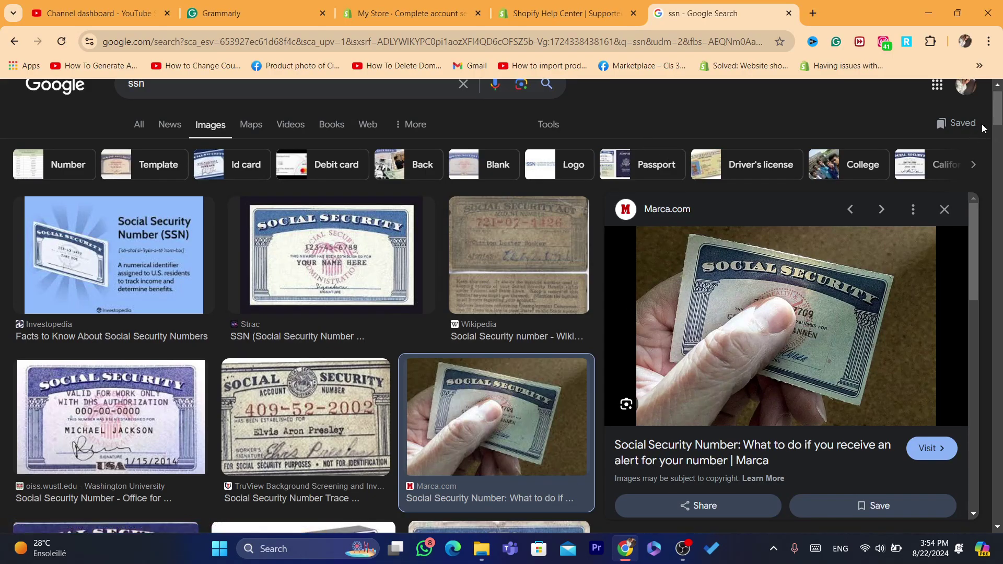
scroll(997, 109, "down", 3)
scroll(997, 120, "down", 8)
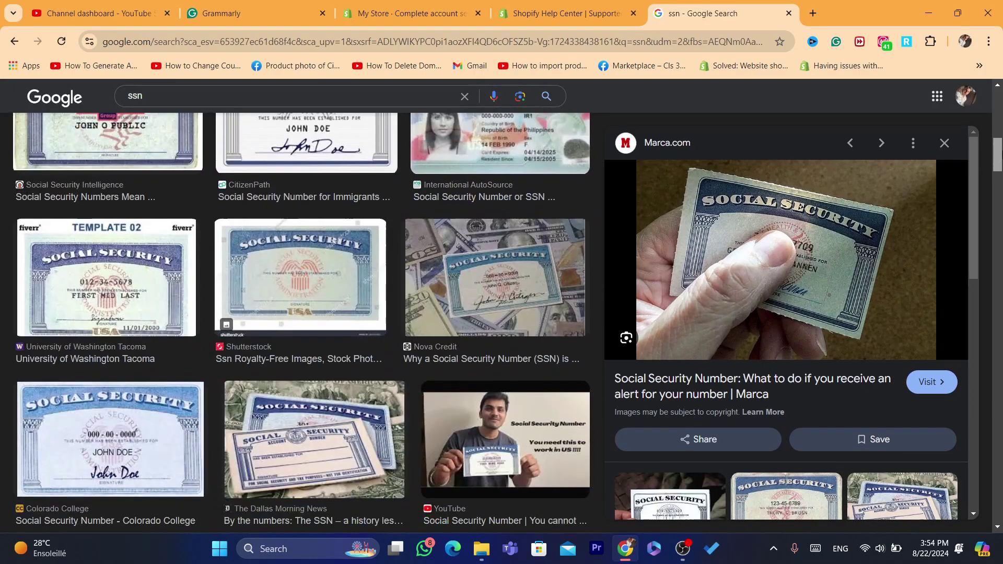
scroll(997, 157, "down", 15)
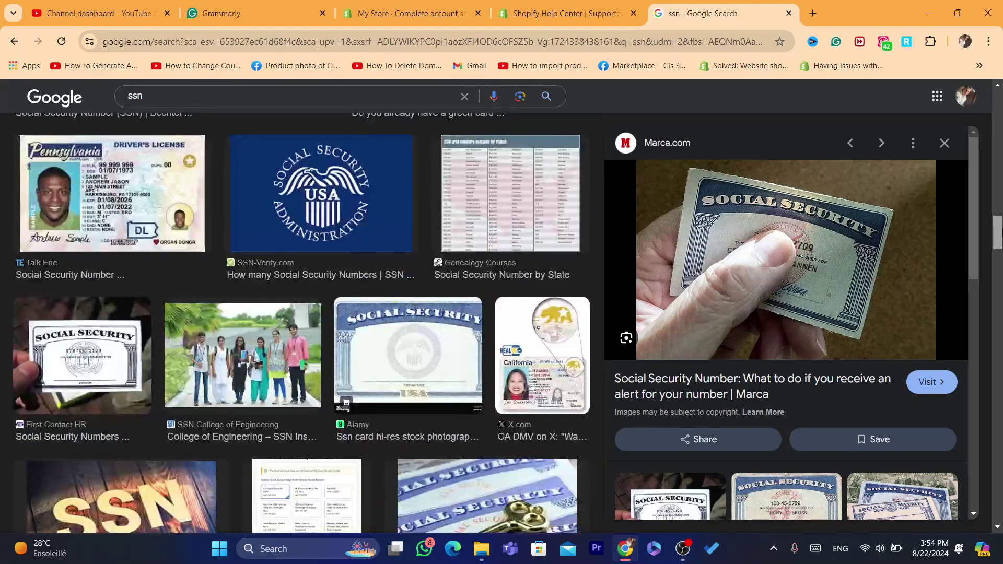
- Return to the Shopify Payments setup, choose a registered business of type Private single member LLC, and continue to the business details
left_click(567, 6)
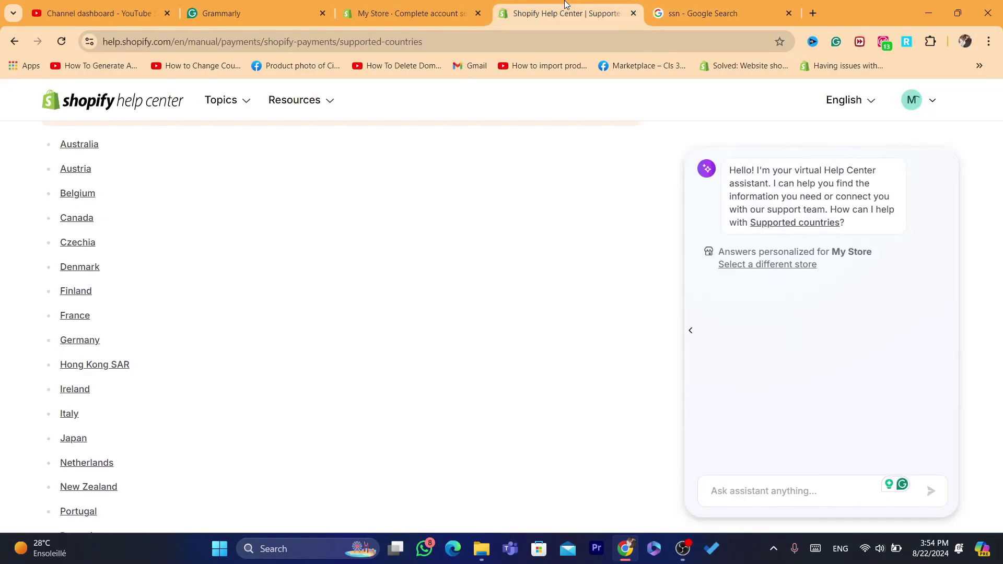
left_click(389, 5)
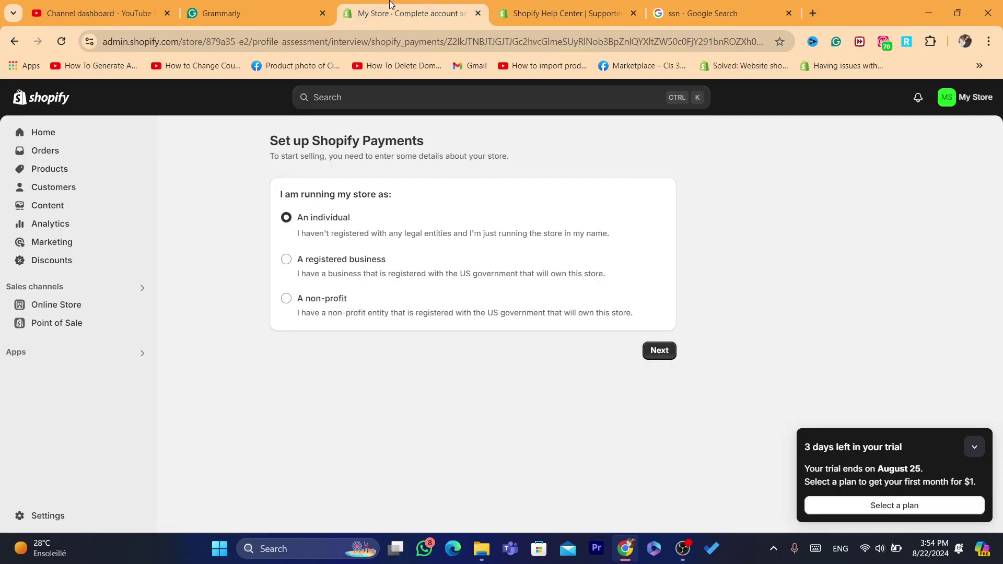
left_click(287, 261)
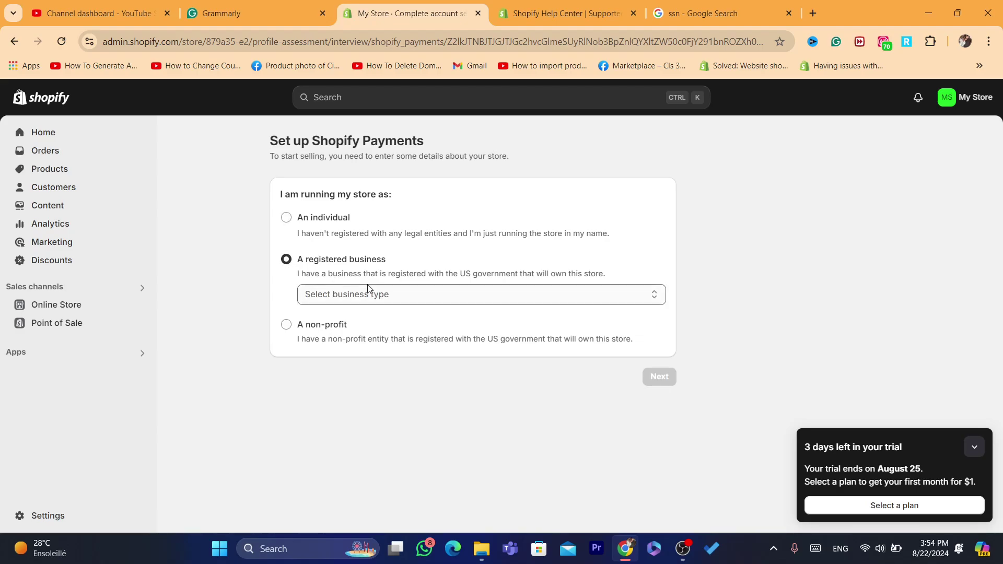
left_click(337, 297)
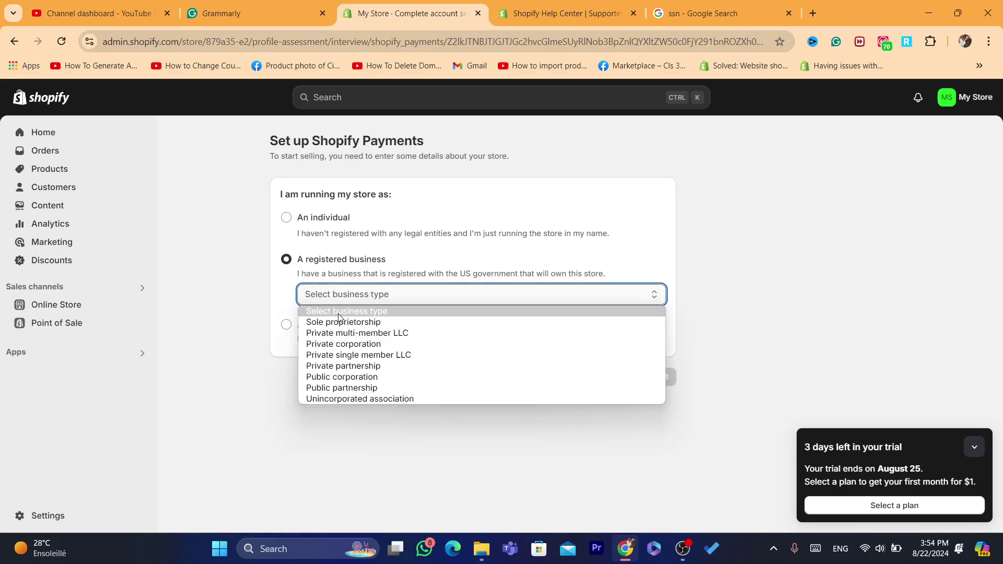
left_click(328, 357)
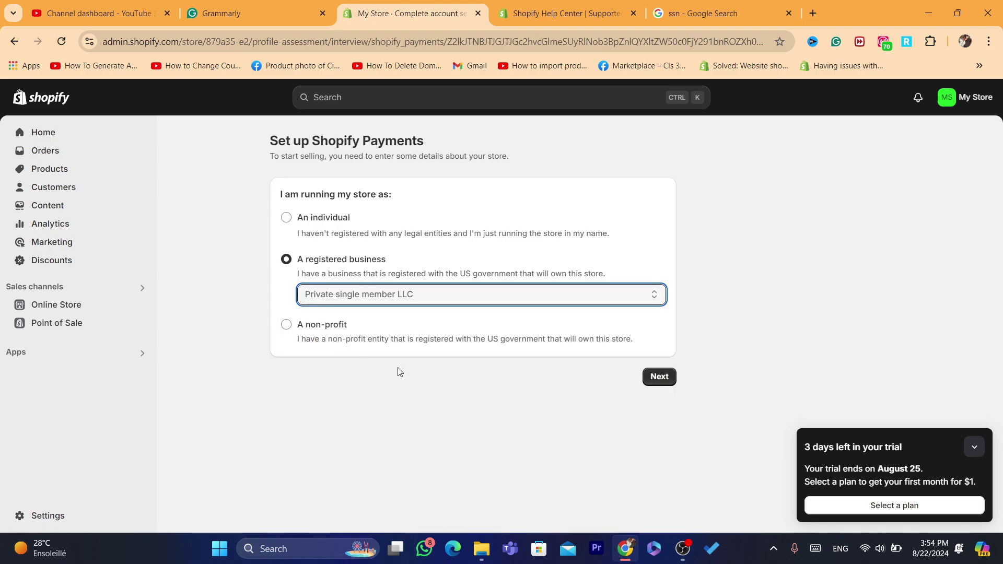
left_click(324, 308)
left_click(323, 307)
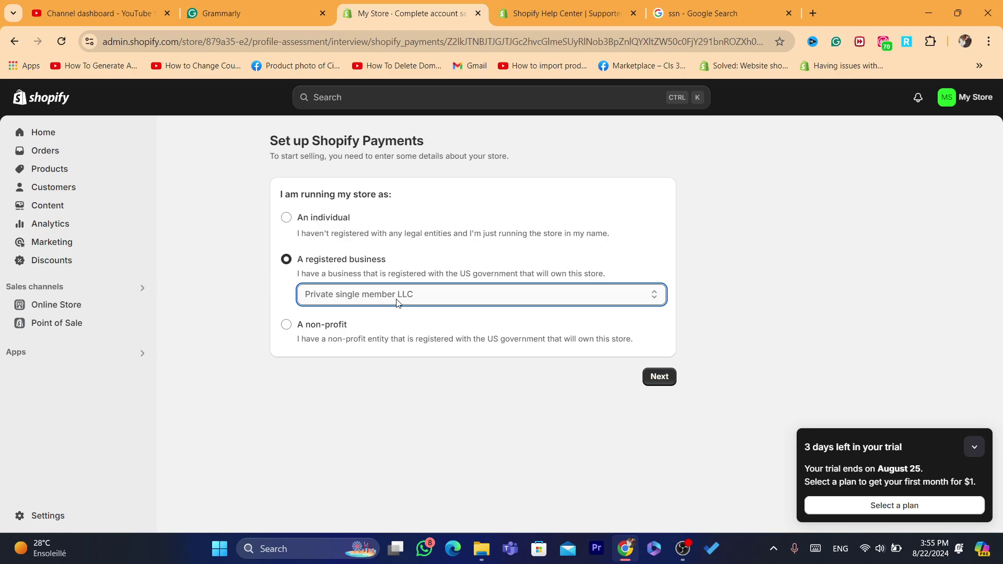
left_click(660, 380)
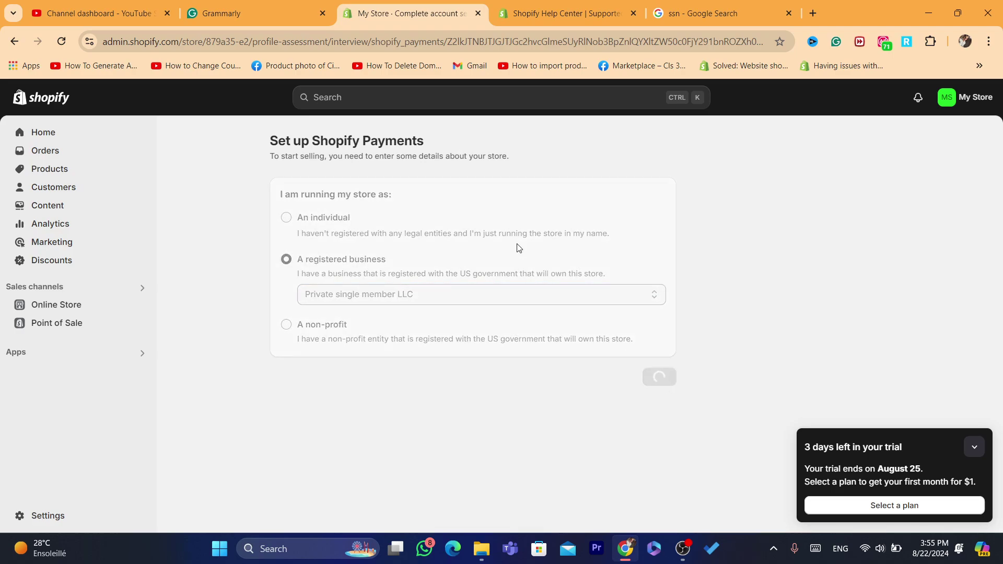
- Examine the registered business name, Doing Business As and Employer Identification Number fields of the business details form
left_click(395, 242)
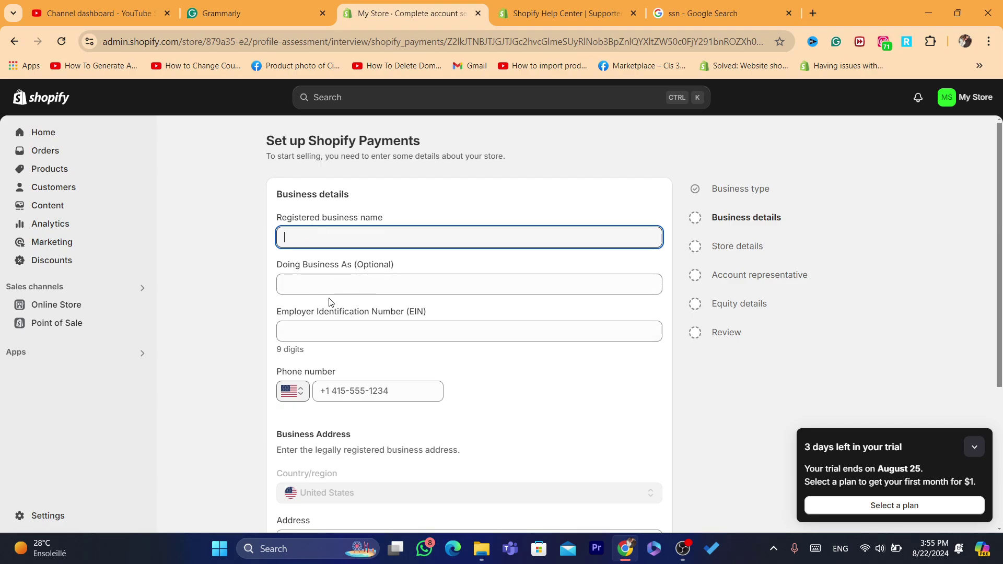
left_click(324, 282)
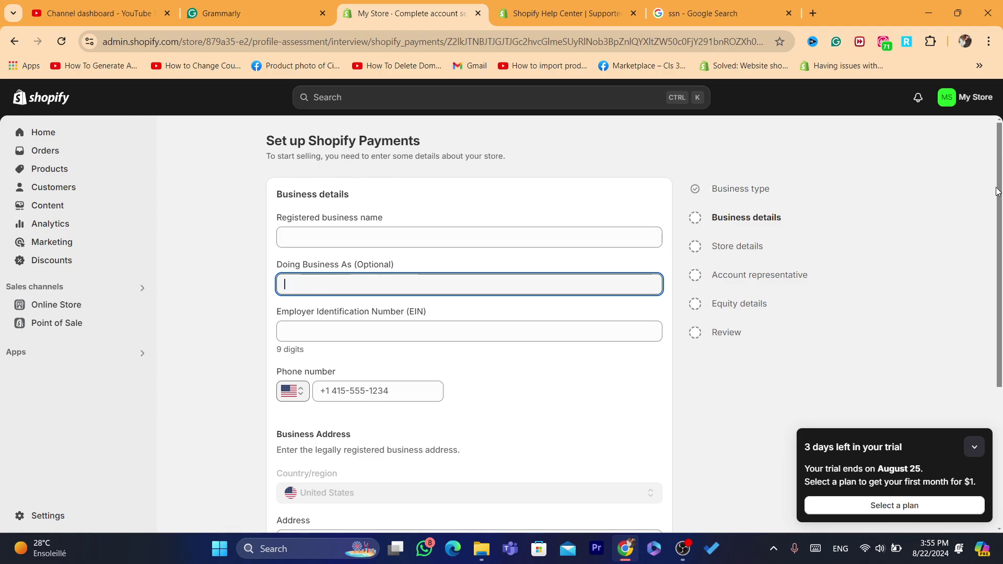
left_click_drag(999, 192, 1000, 246)
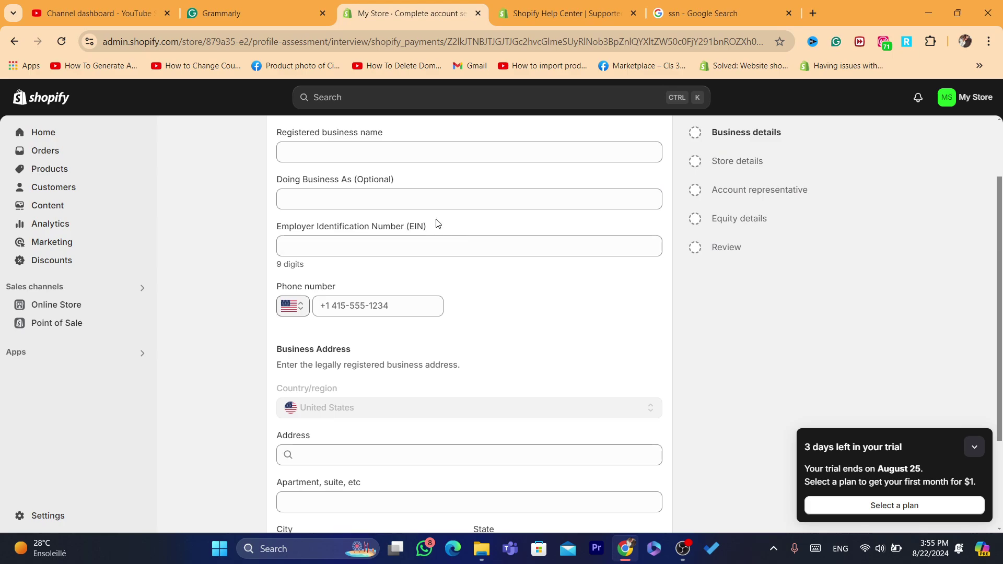
left_click_drag(429, 226, 272, 228)
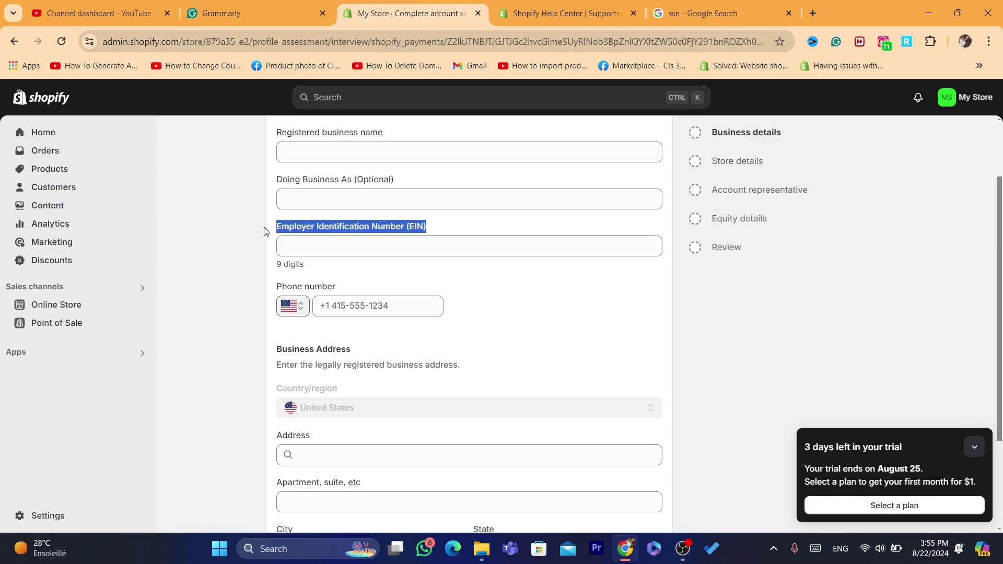
left_click(312, 239)
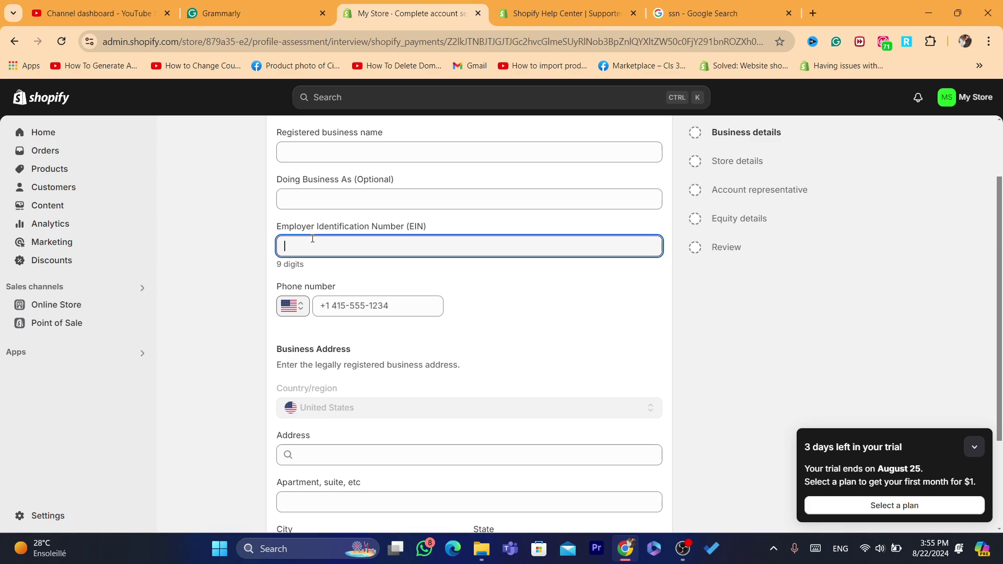
left_click_drag(445, 230, 384, 225)
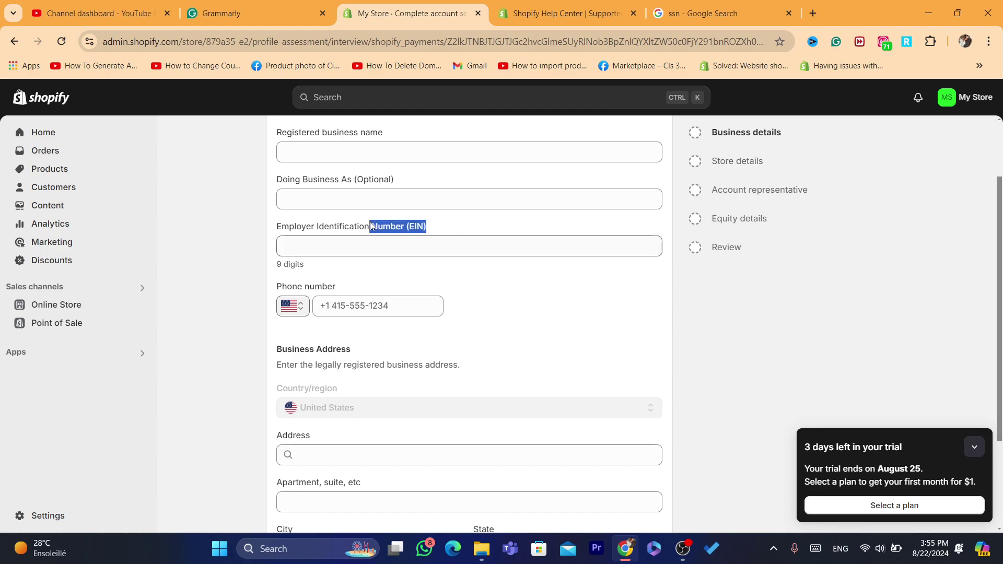
left_click(328, 245)
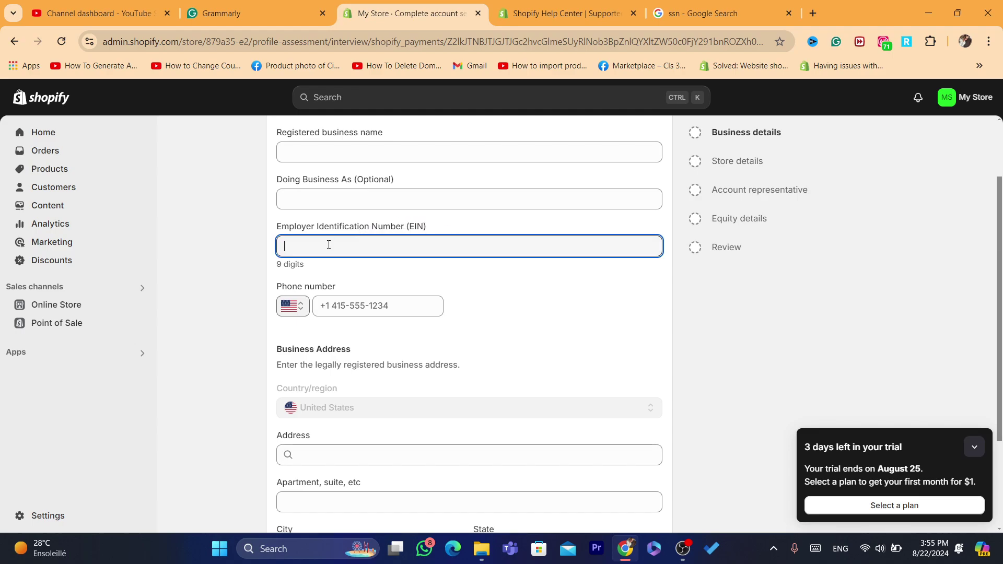
- Examine the phone number and business address fields in the rest of the business details form
left_click(340, 305)
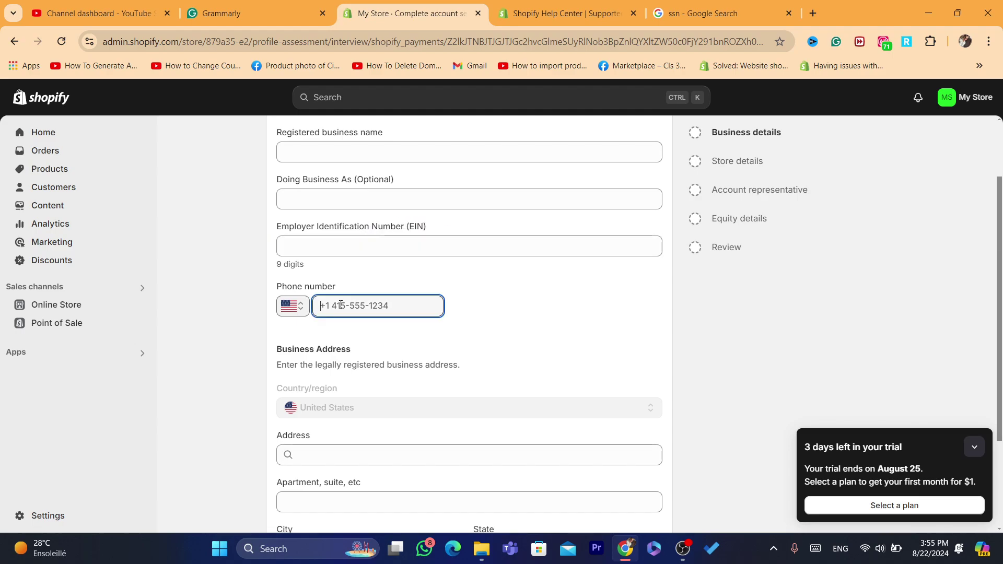
left_click(759, 291)
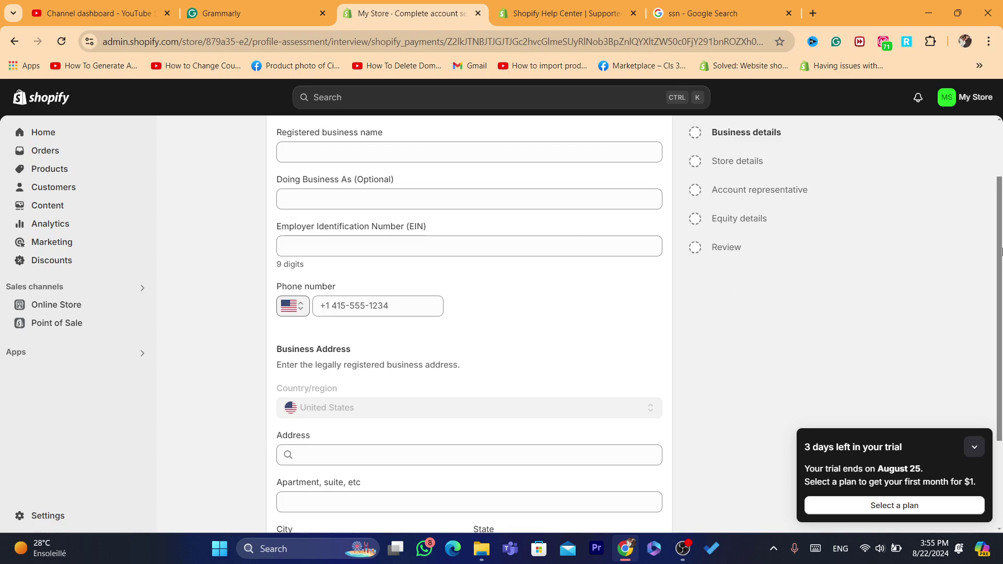
scroll(1001, 332, "down", 2)
left_click(335, 324)
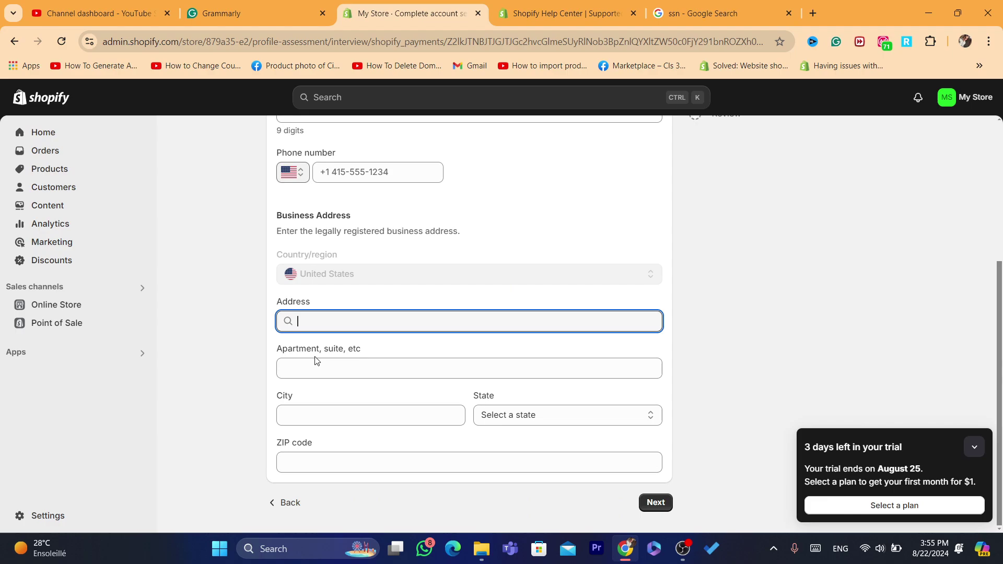
left_click(355, 393)
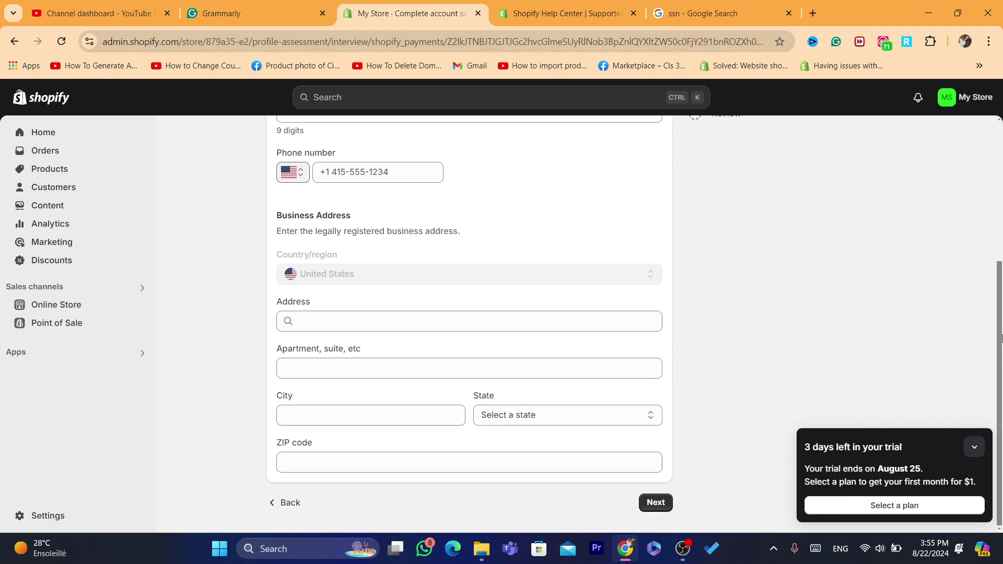
scroll(967, 154, "up", 5)
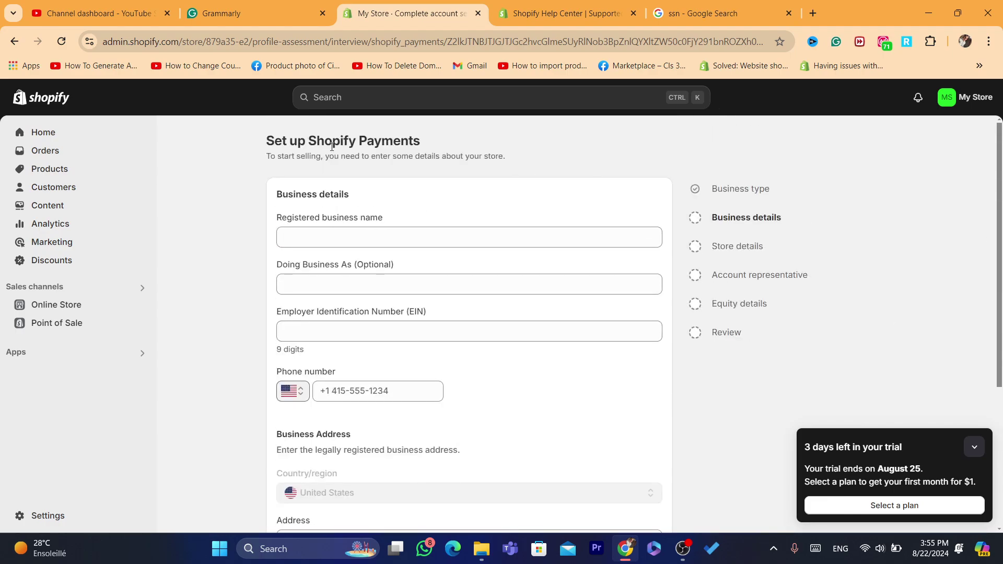
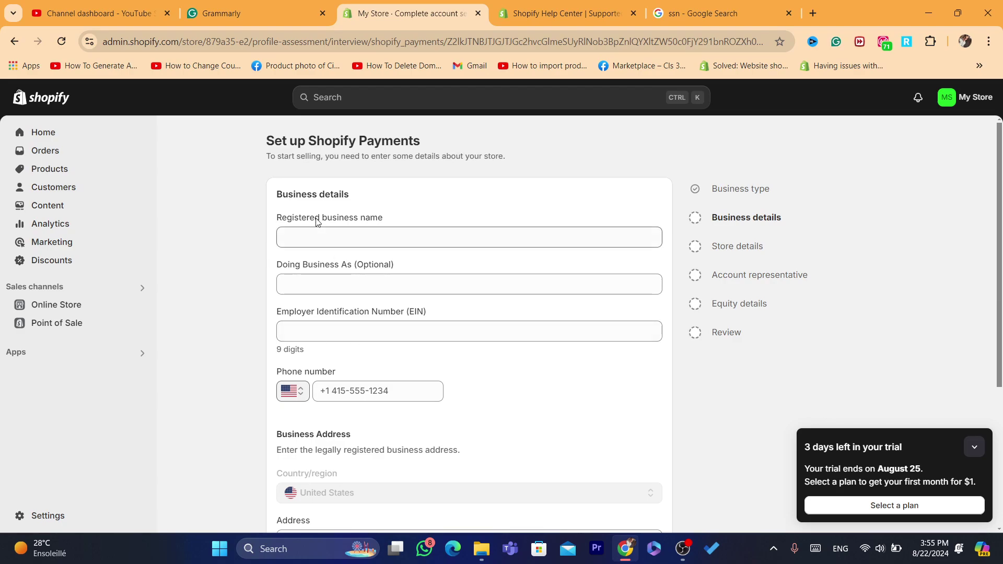
- Review the business details form from the registered business name through the phone number and address, returning to the Employer Identification Number field
left_click_drag(282, 222, 392, 223)
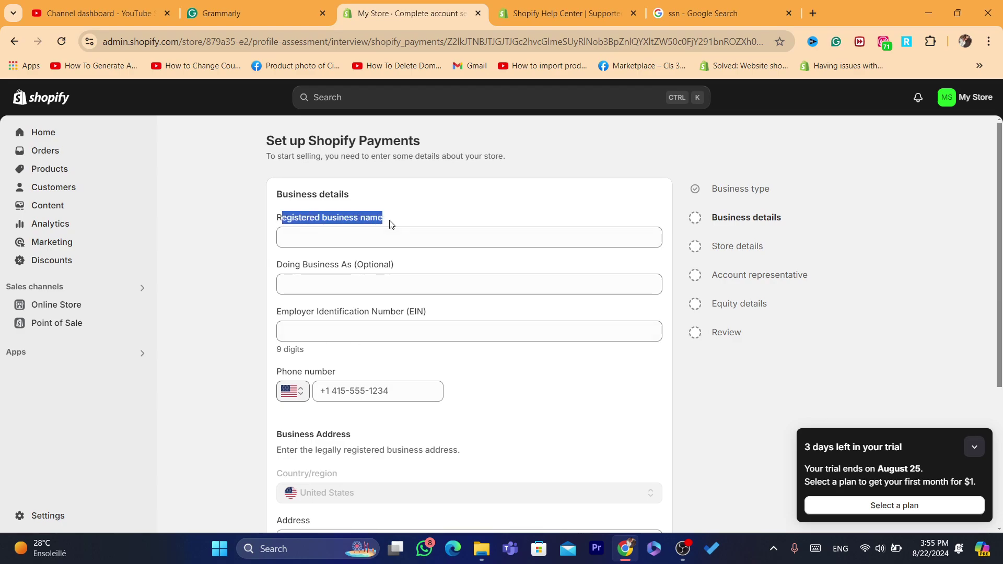
left_click(391, 224)
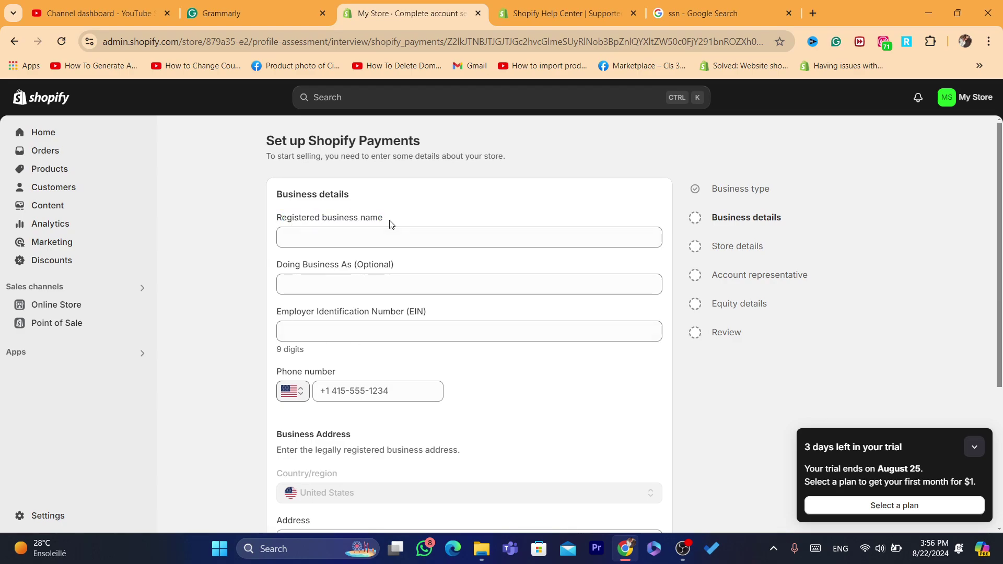
left_click(304, 241)
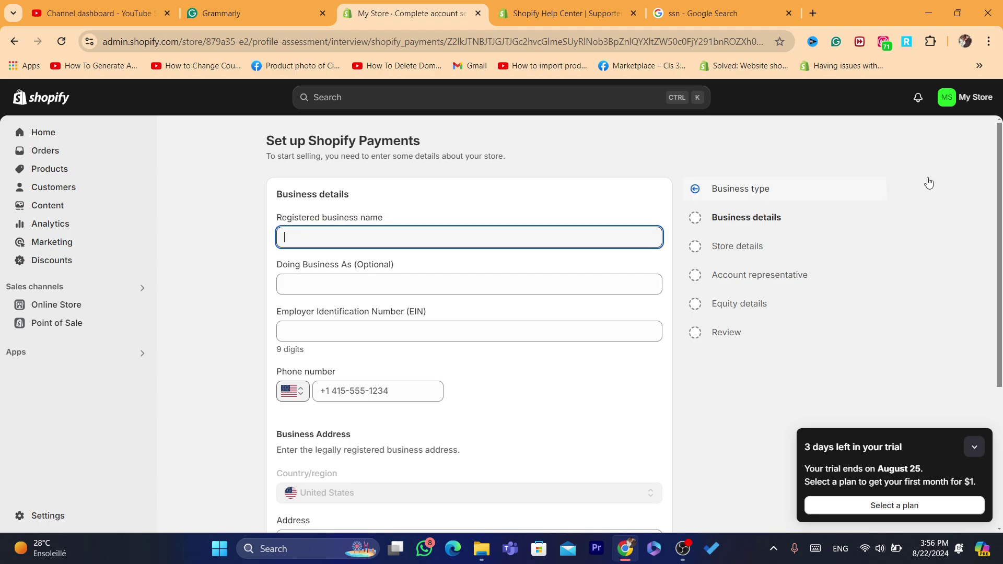
scroll(392, 309, "down", 2)
left_click(392, 309)
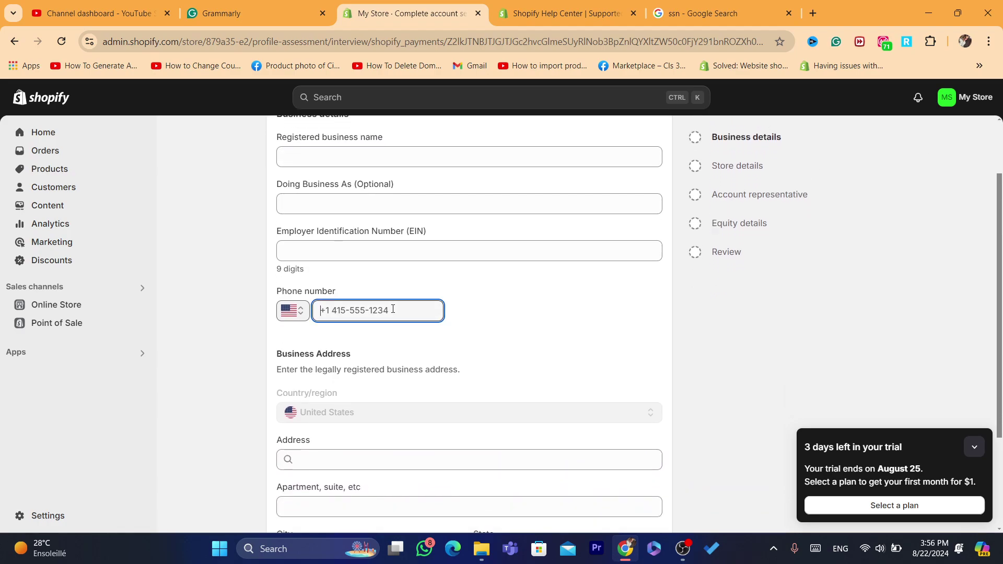
scroll(455, 292, "down", 1)
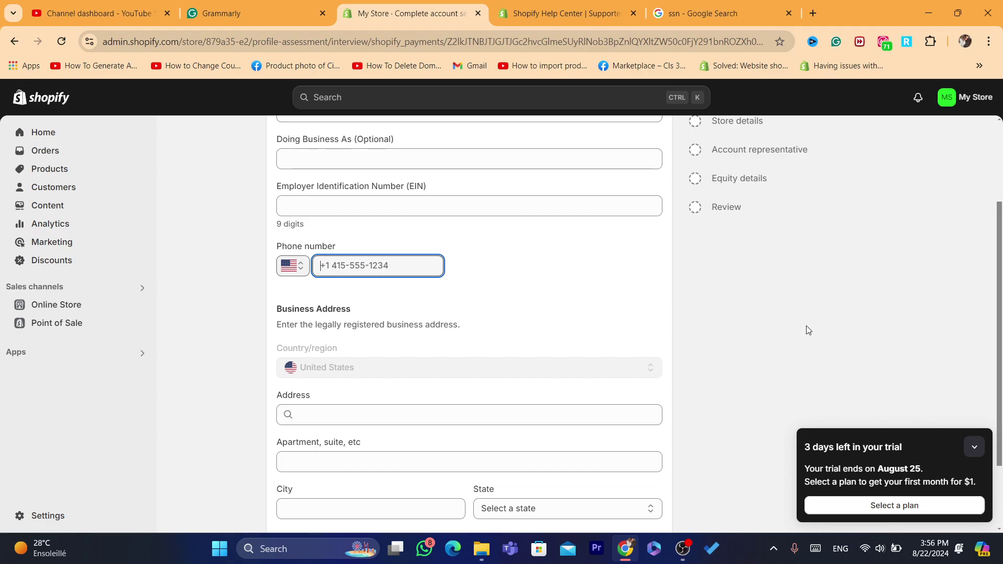
mouse_move(1001, 286)
left_mouse_down()
mouse_move(1001, 343)
mouse_move(992, 296)
left_mouse_up()
scroll(974, 180, "up", 3)
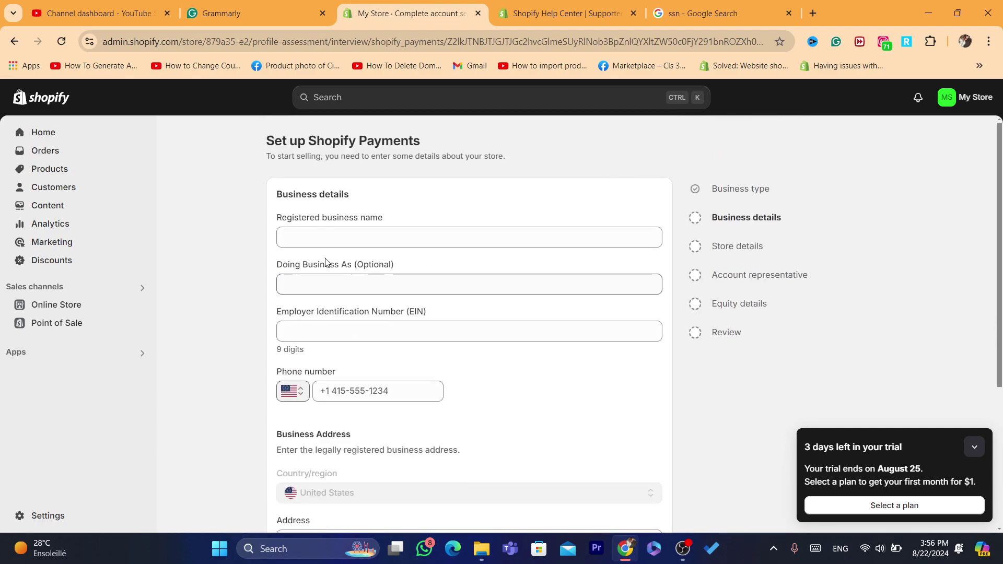
left_click(319, 283)
left_click(338, 333)
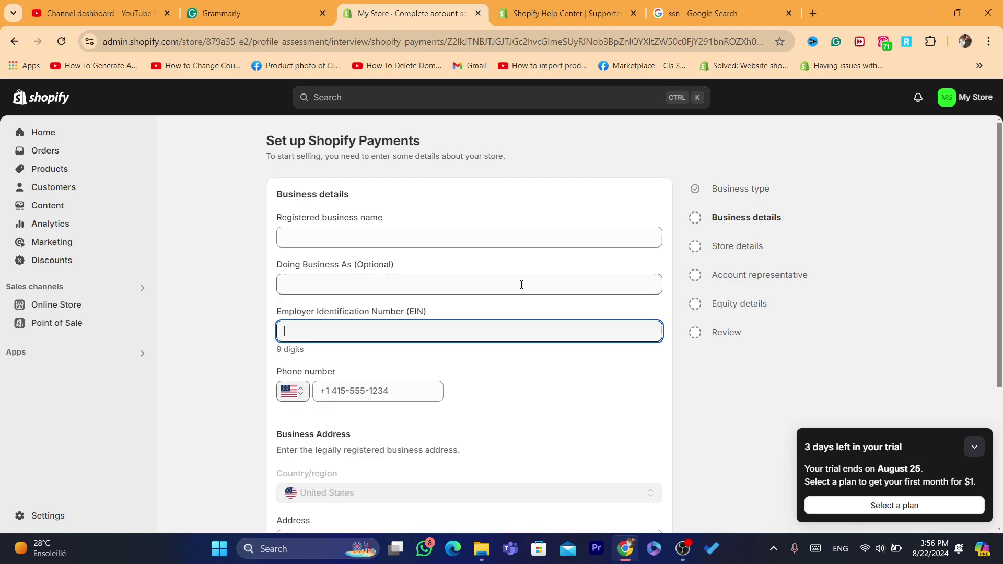
- Switch to the Google search page and search the web for "create llc usa"
left_click(726, 6)
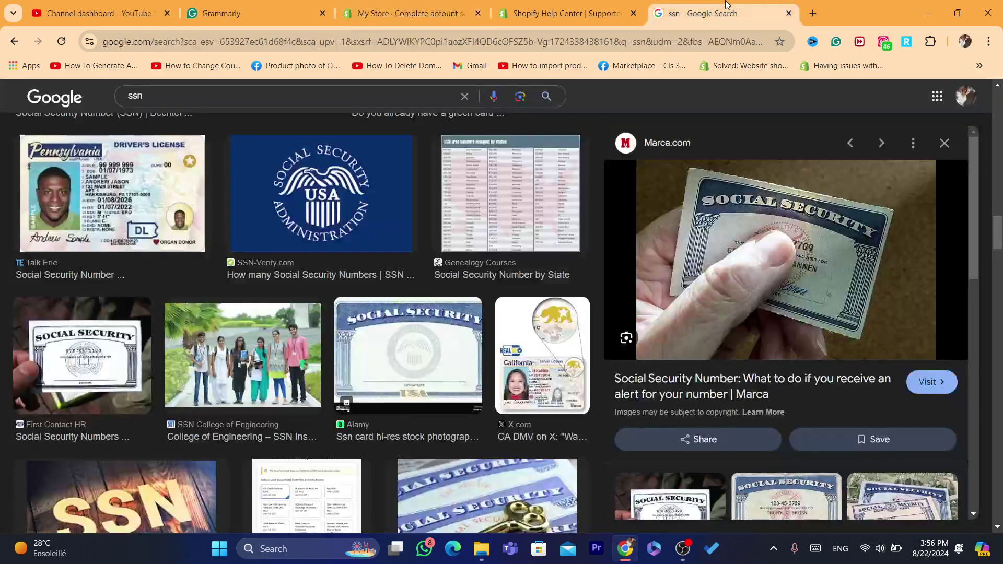
left_click(444, 41)
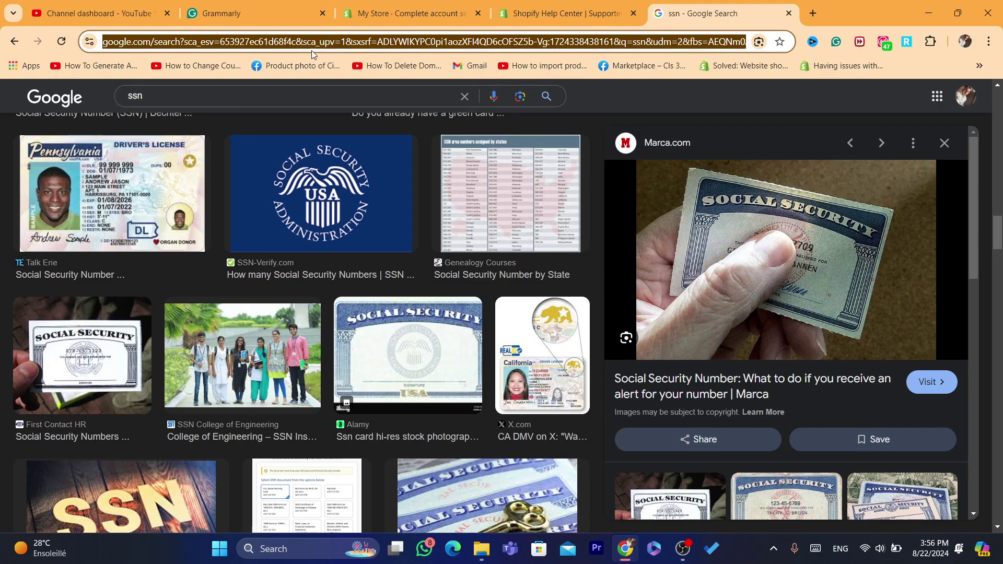
type("create l")
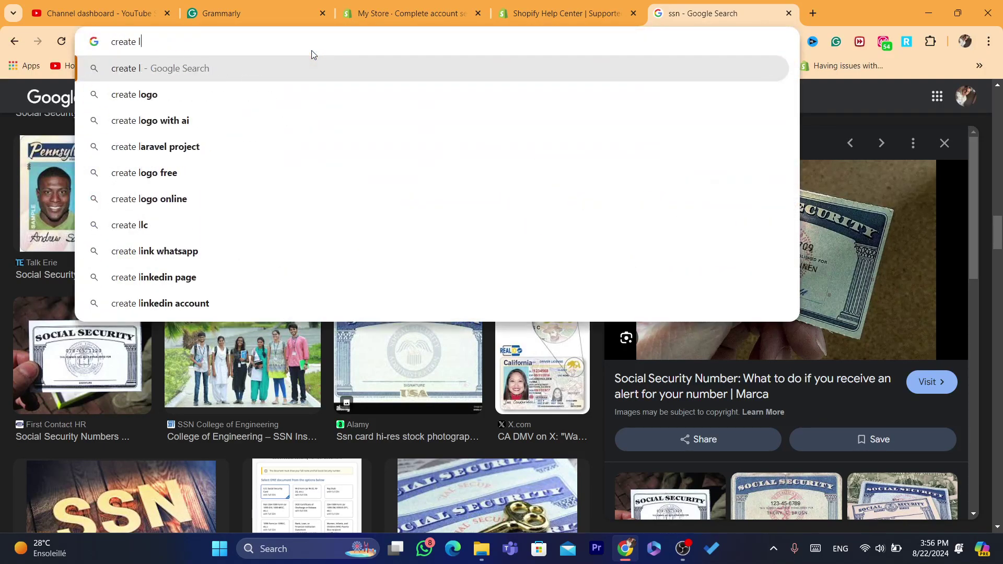
type("lc")
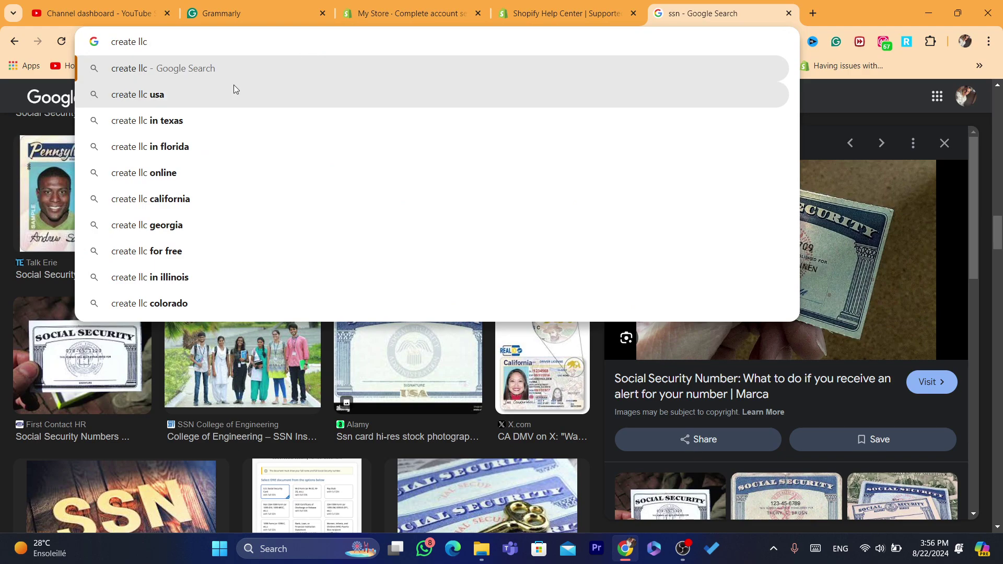
left_click(234, 87)
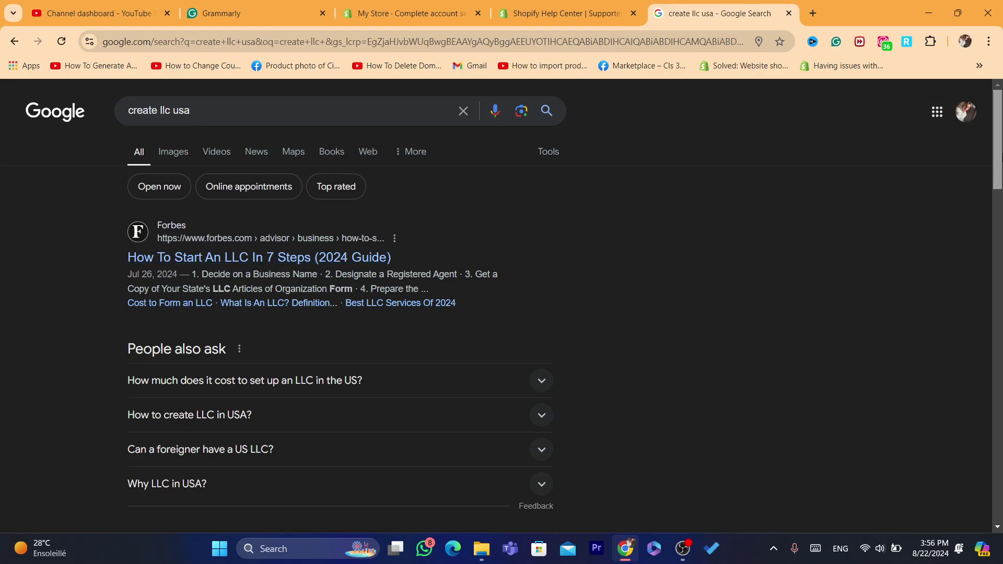
- Examine the search results on forming a US LLC, including the LegalZoom summary of its seven steps
left_click_drag(998, 157, 407, 176)
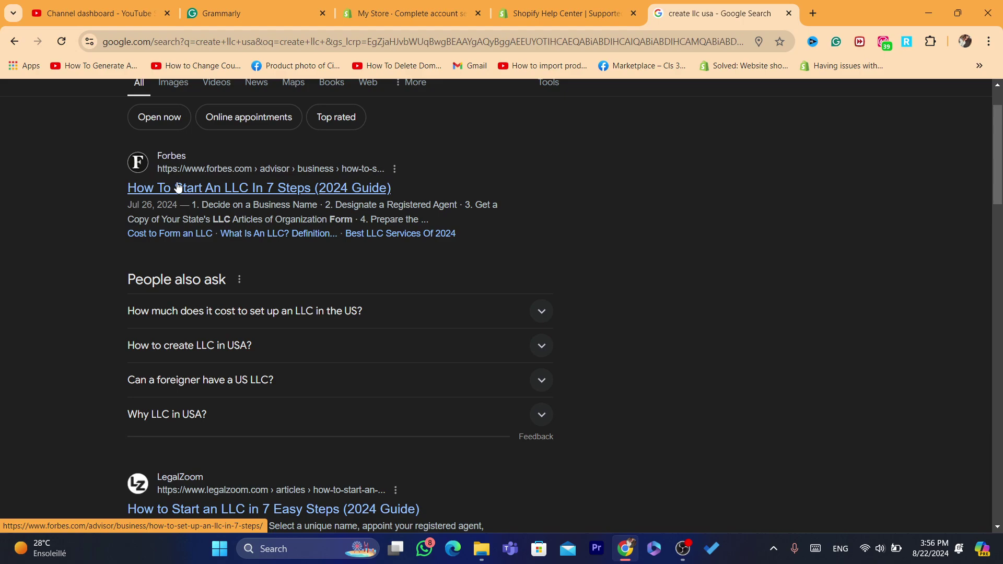
left_click_drag(999, 191, 1000, 243)
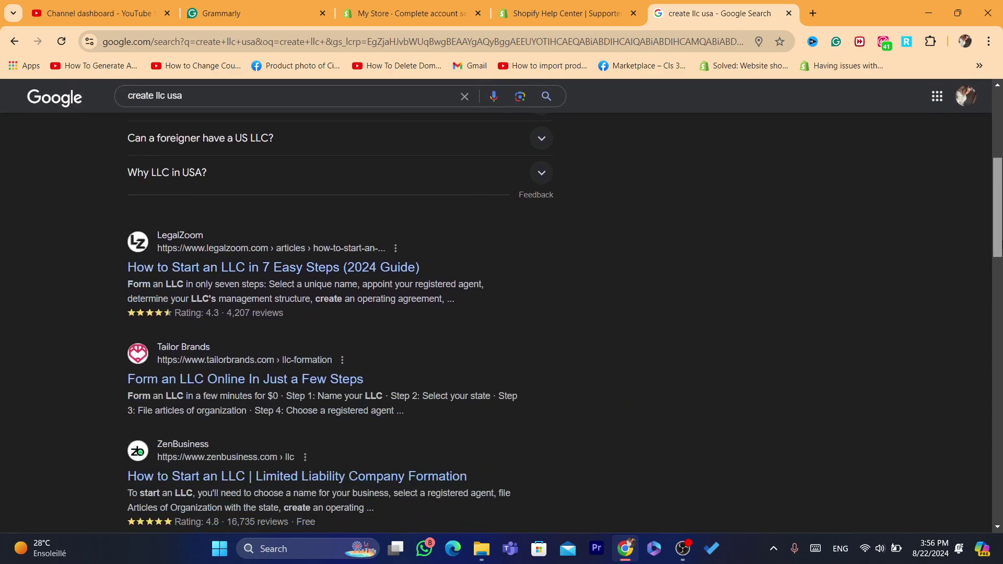
triple_click(457, 297)
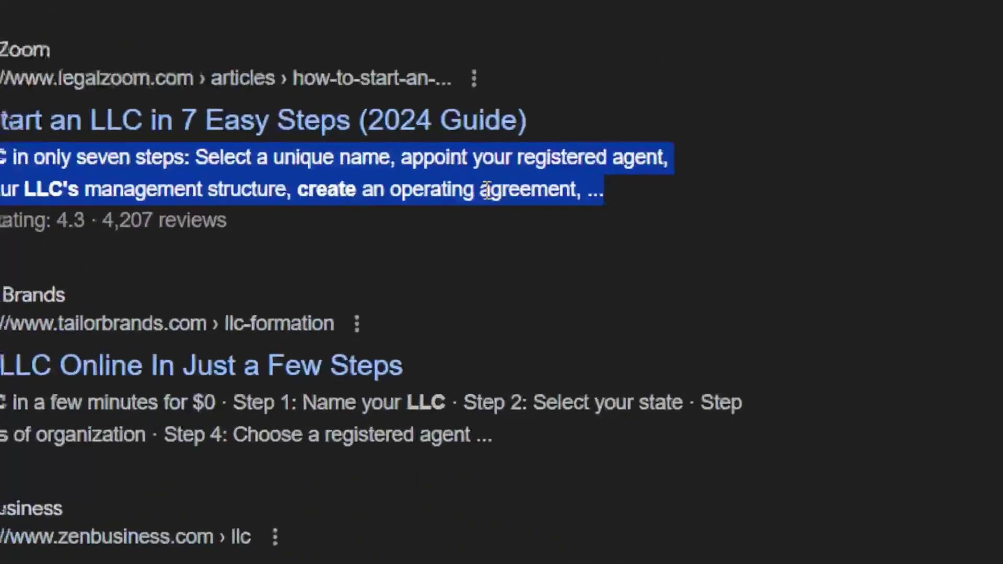
left_click(444, 302)
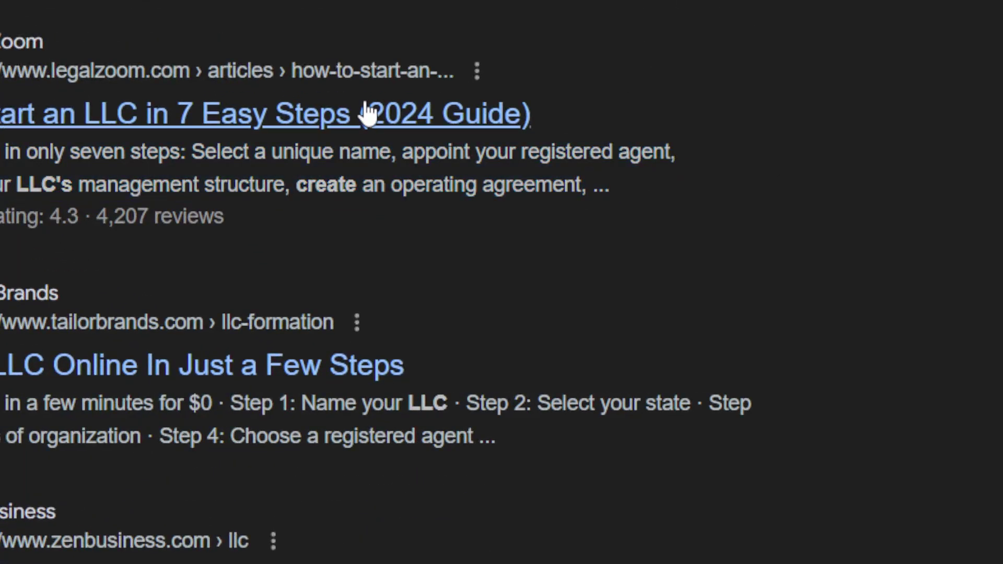
triple_click(383, 161)
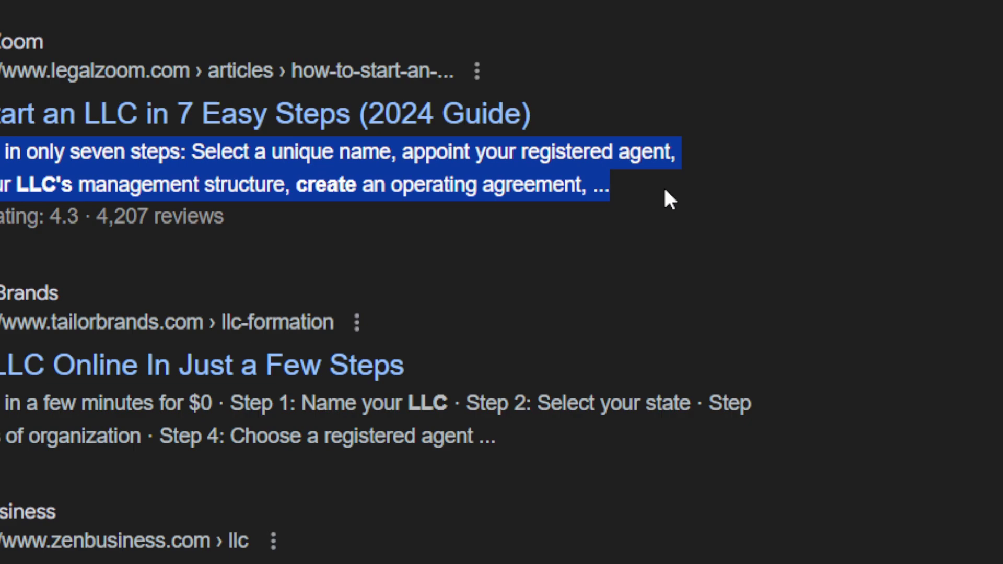
triple_click(663, 186)
triple_click(398, 177)
left_click(789, 153)
scroll(646, 127, "down", 5)
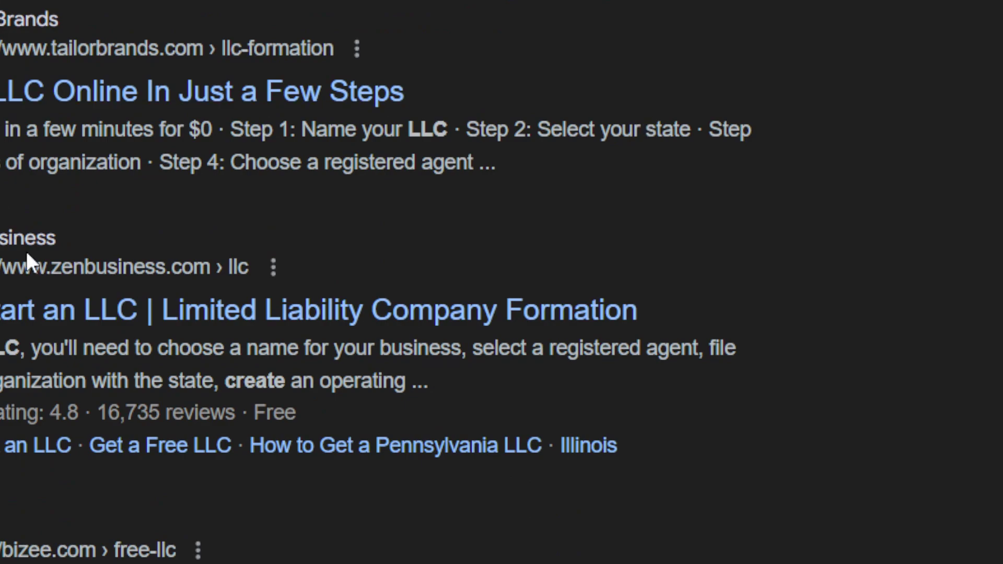
- Open the ZenBusiness guide on starting an LLC and read through its six formation steps
left_click(130, 324)
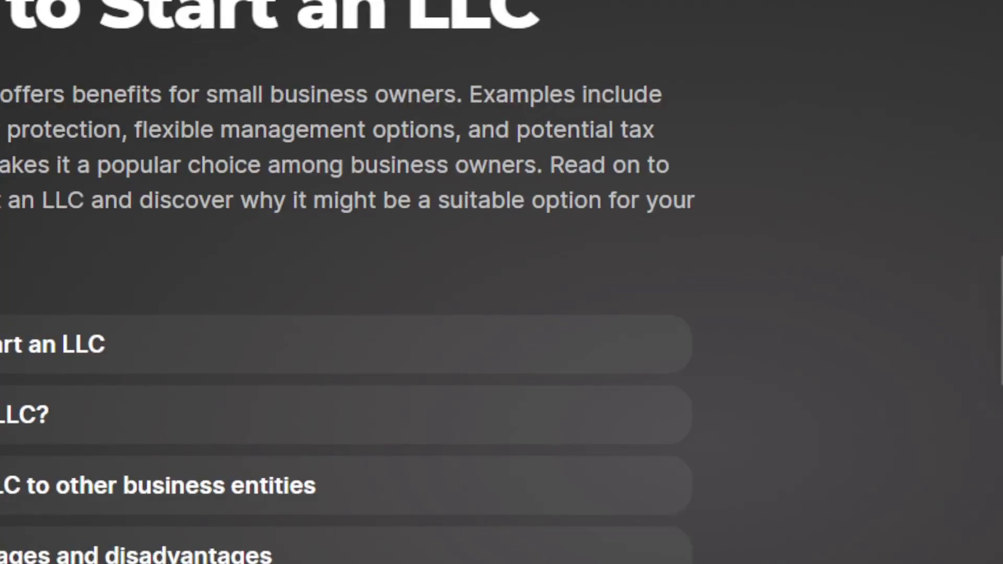
scroll(502, 282, "down", 10)
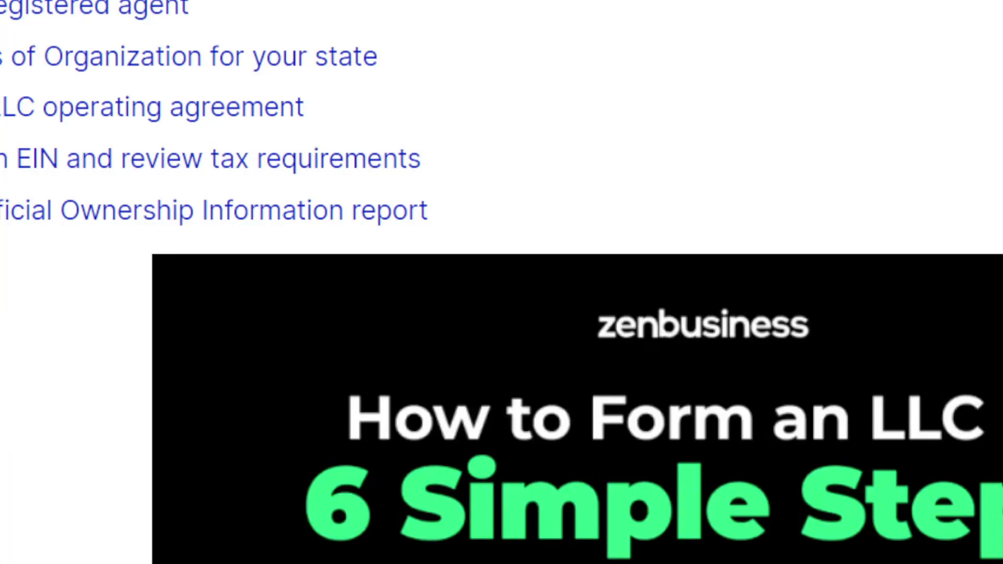
scroll(501, 281, "down", 10)
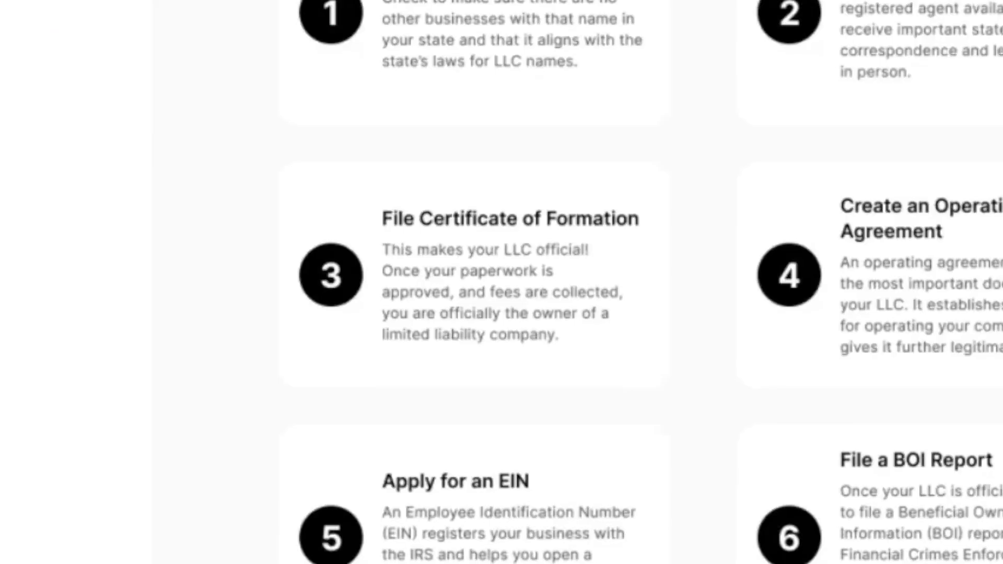
scroll(502, 282, "down", 1)
scroll(501, 282, "down", 10)
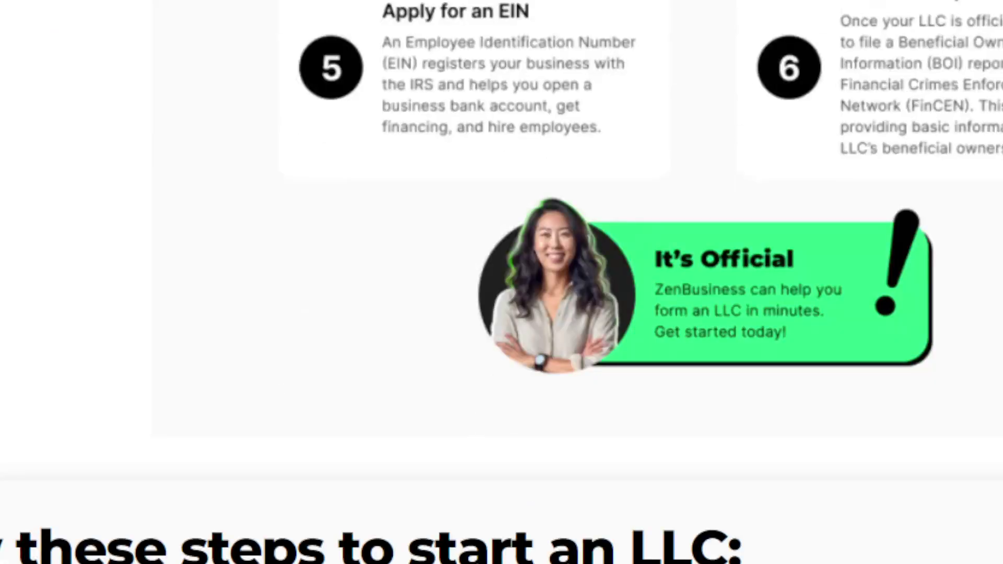
scroll(501, 282, "down", 3)
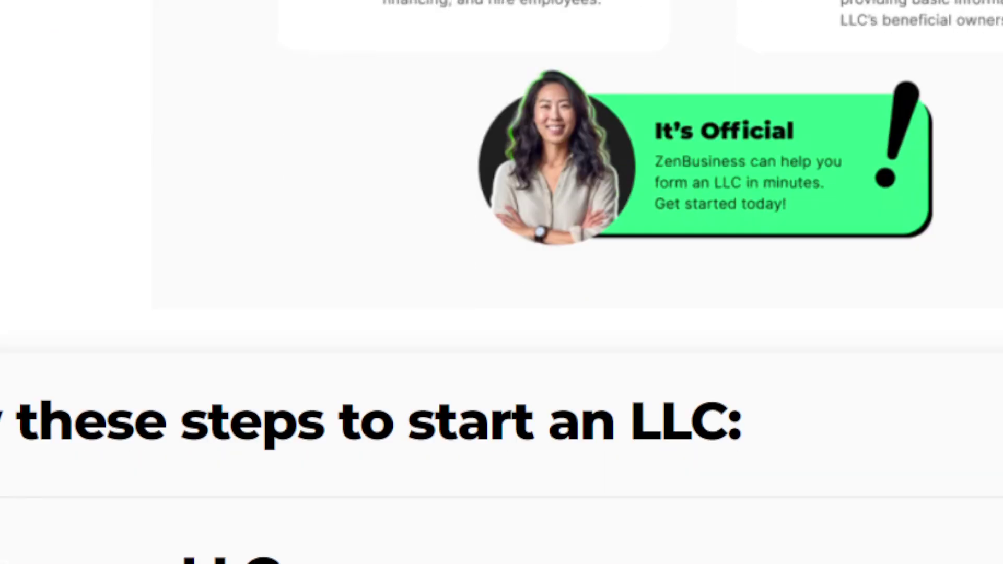
scroll(501, 282, "down", 15)
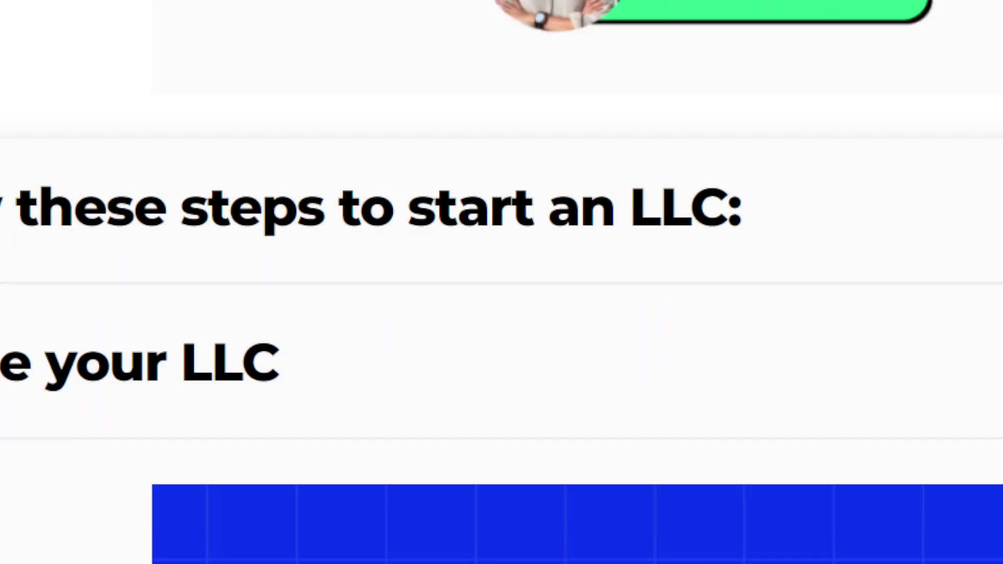
scroll(501, 282, "down", 14)
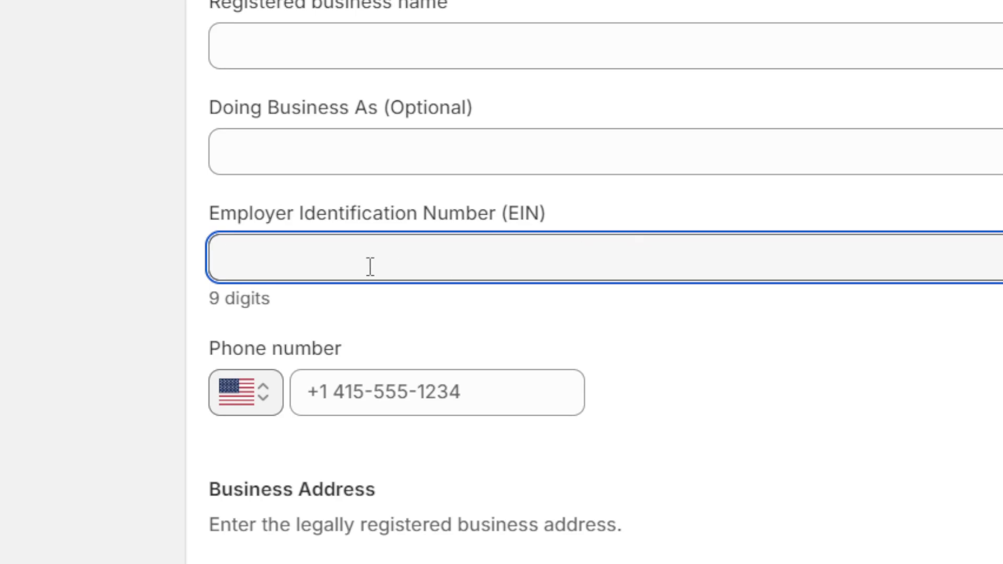
- Return to the Shopify Payments setup and highlight the Employer Identification Number (EIN) label in the business details
triple_click(277, 199)
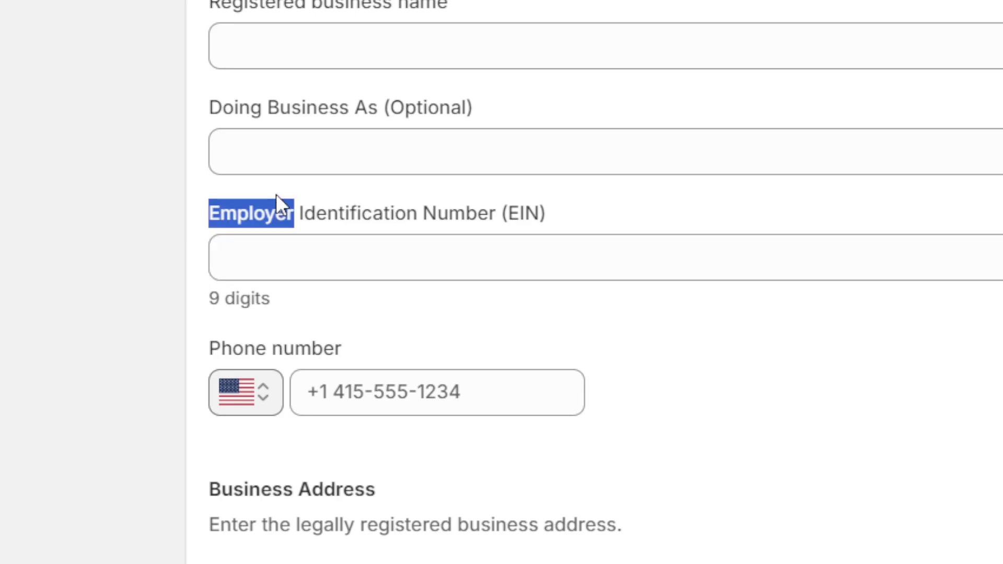
left_click(527, 199)
double_click(527, 201)
triple_click(605, 219)
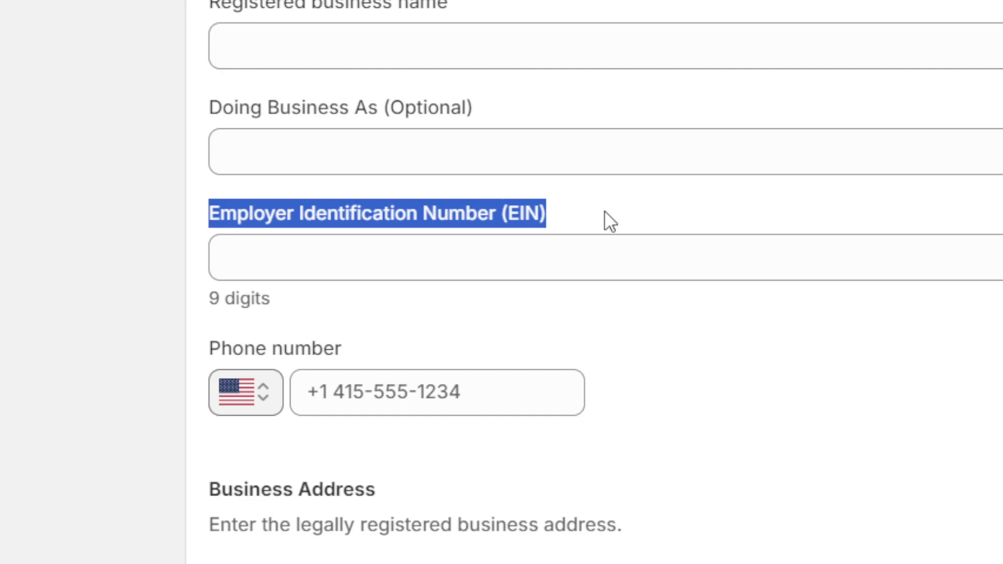
scroll(511, 198, "down", 1)
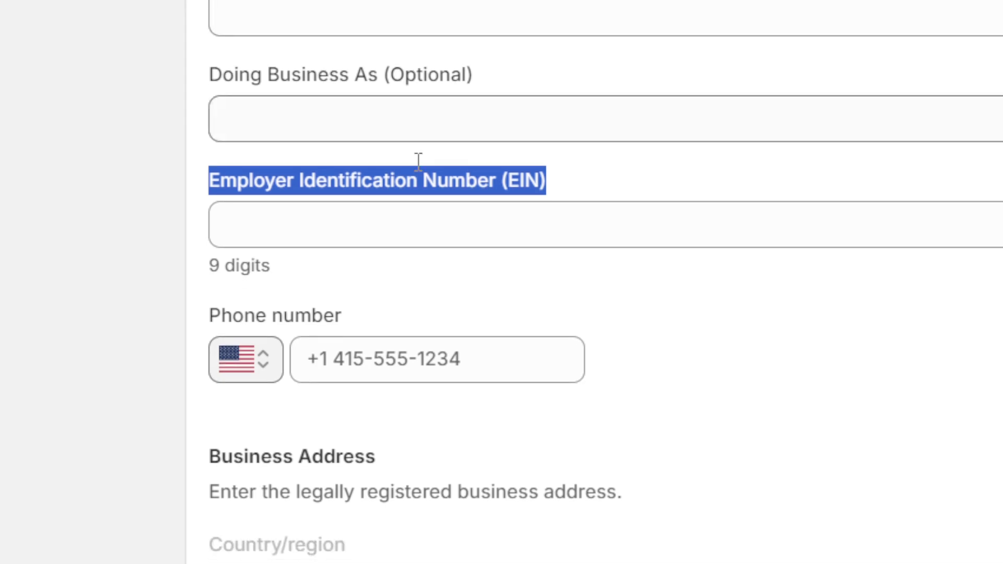
double_click(335, 183)
double_click(272, 180)
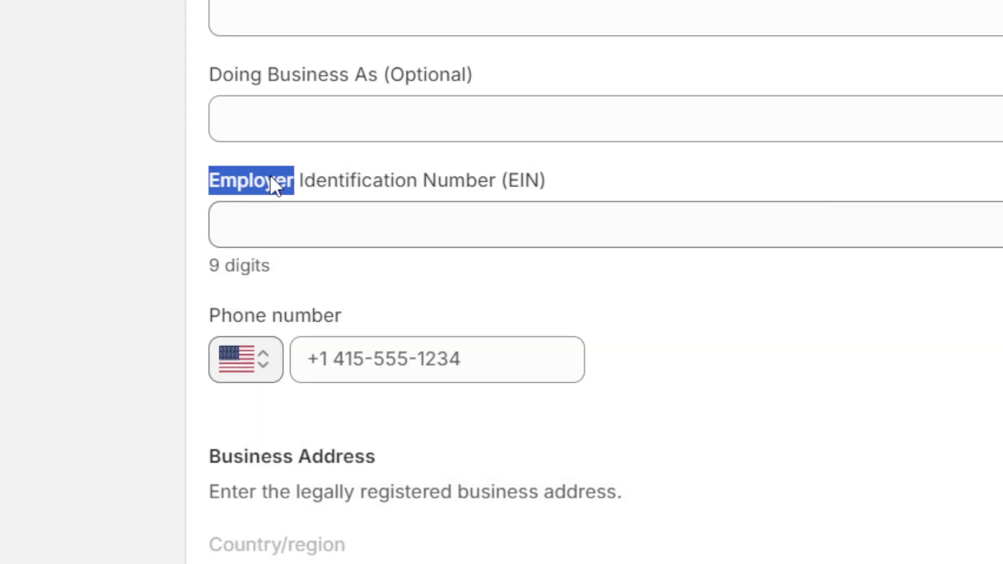
triple_click(272, 183)
left_click(155, 166)
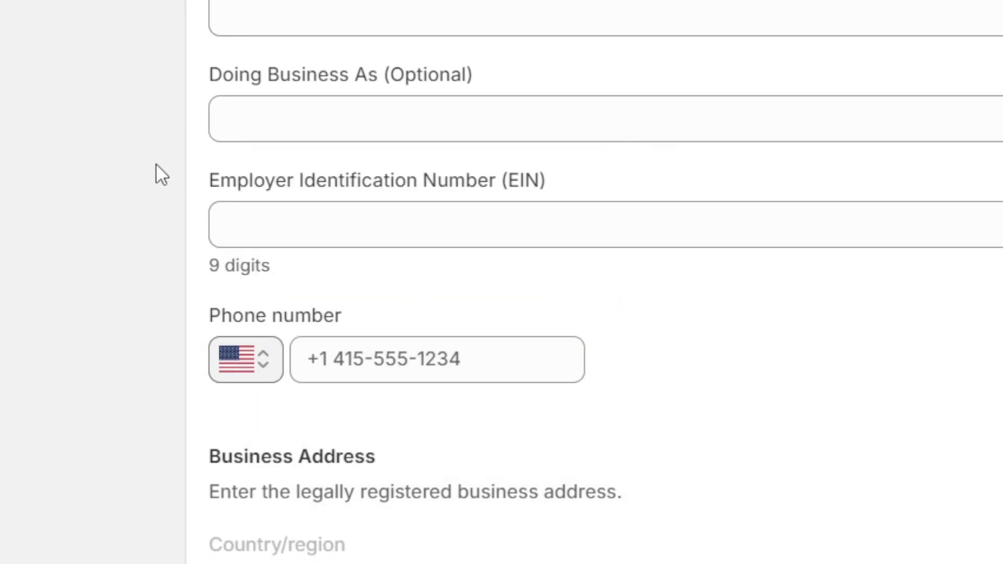
triple_click(598, 188)
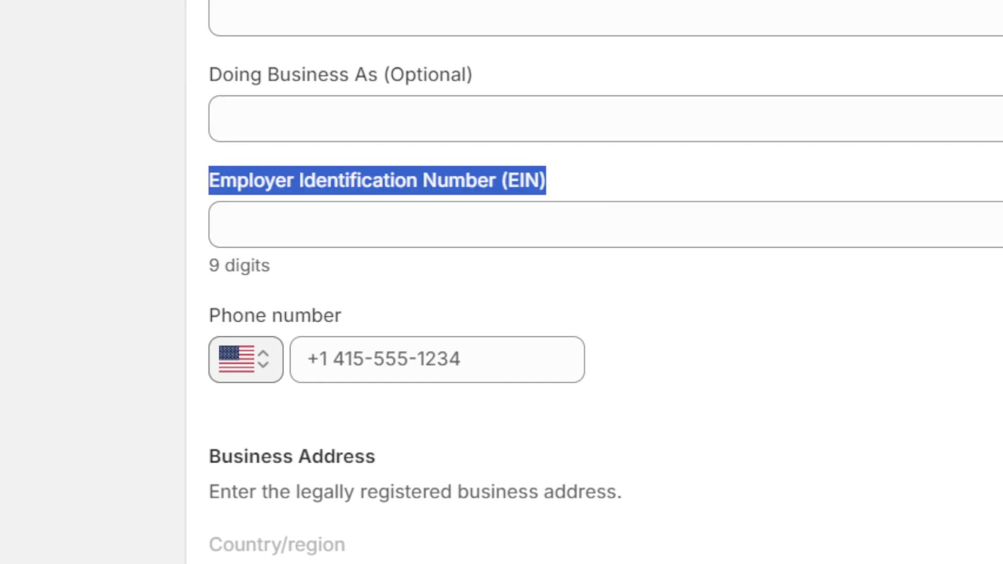
- Review the phone number and Employer Identification Number (EIN) fields in the business details and highlight the EIN label
scroll(605, 291, "down", 1)
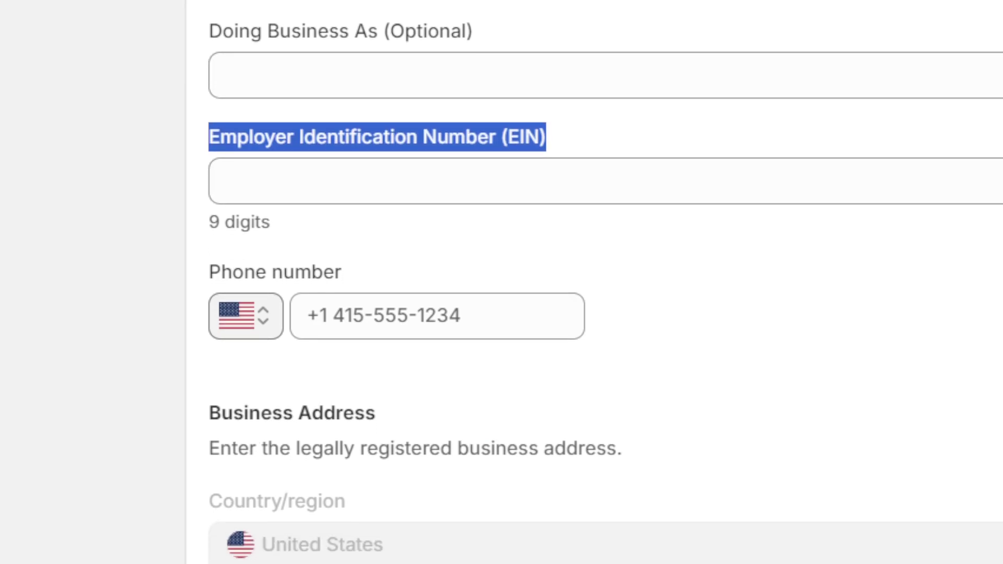
scroll(820, 206, "down", 1)
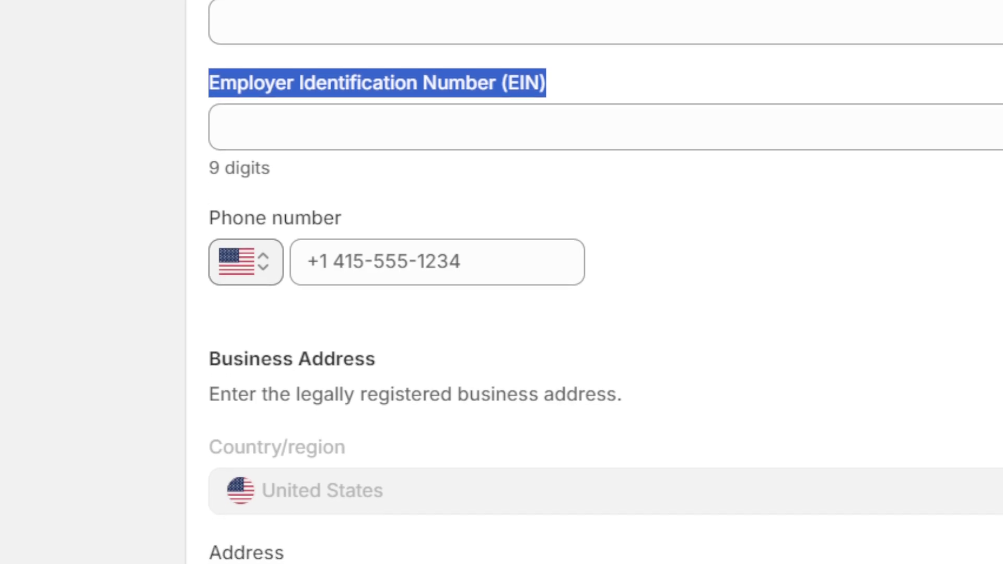
left_click(365, 270)
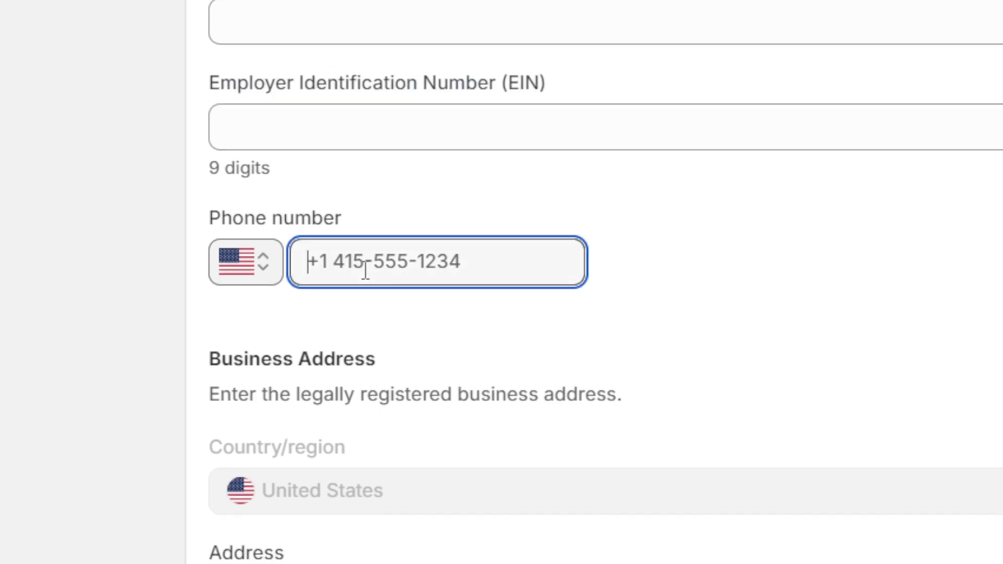
triple_click(293, 223)
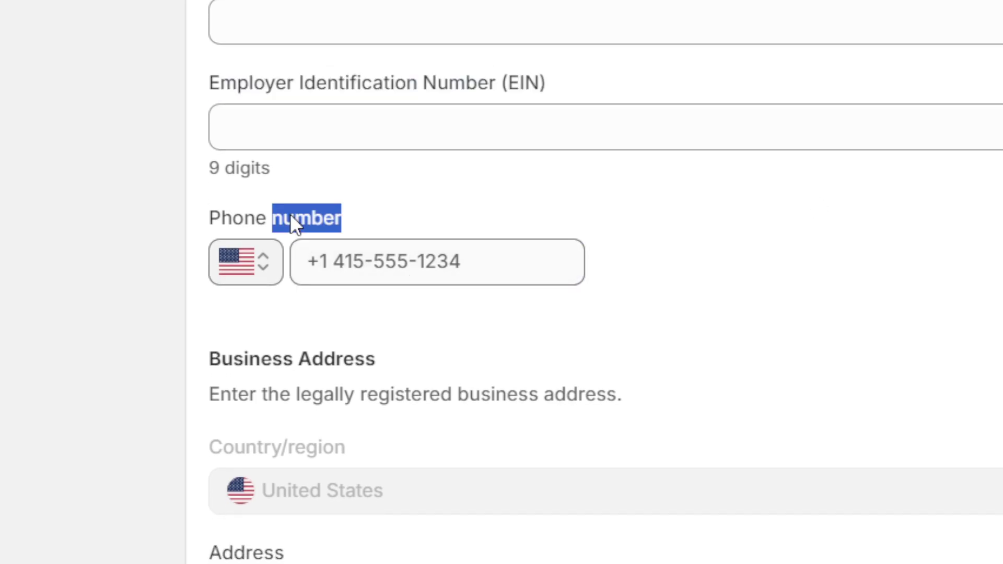
left_click(152, 228)
left_click(490, 257)
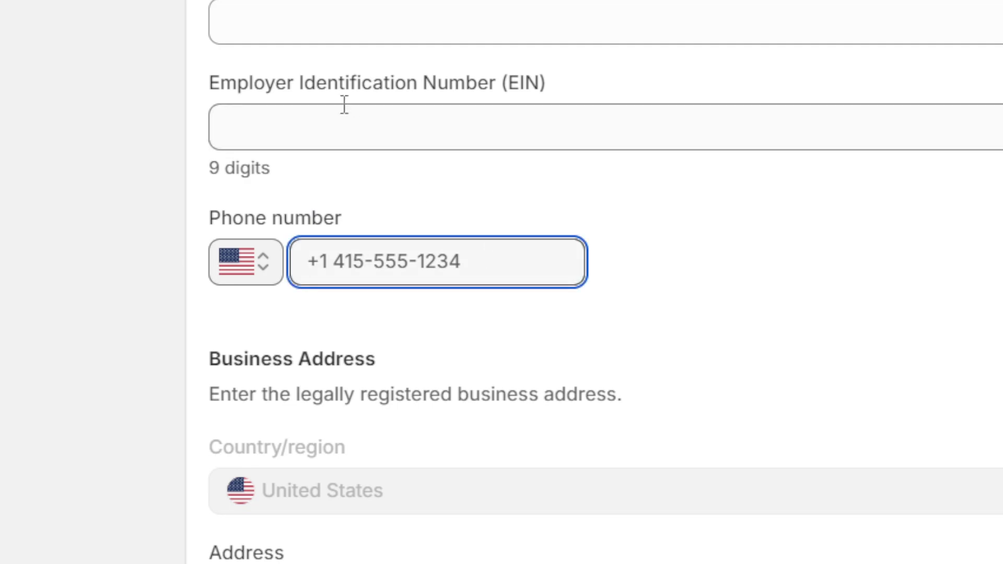
left_click_drag(190, 96, 563, 76)
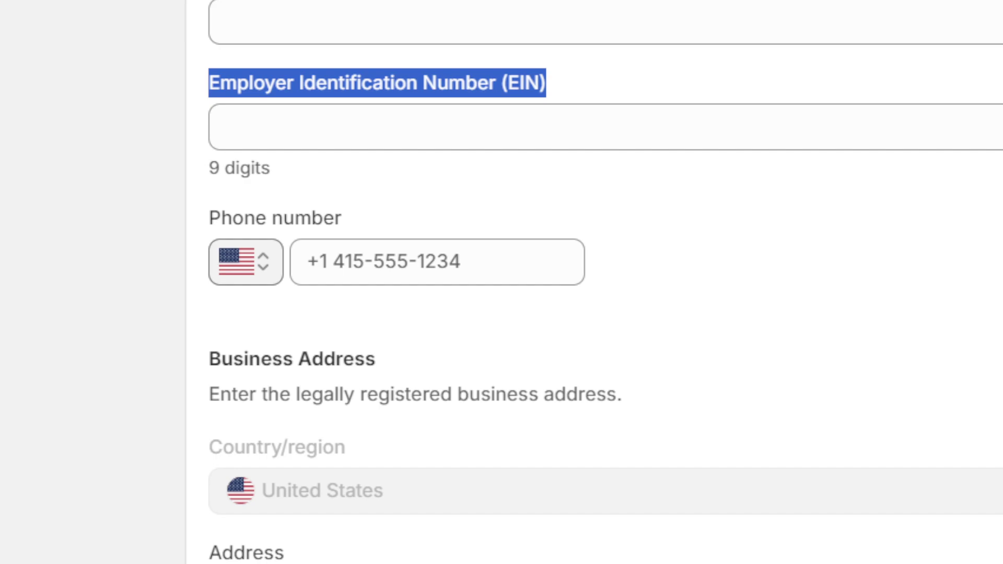
- Review the Business Address fields in the Shopify Payments setup, from the address down to the ZIP code
scroll(658, 148, "down", 5)
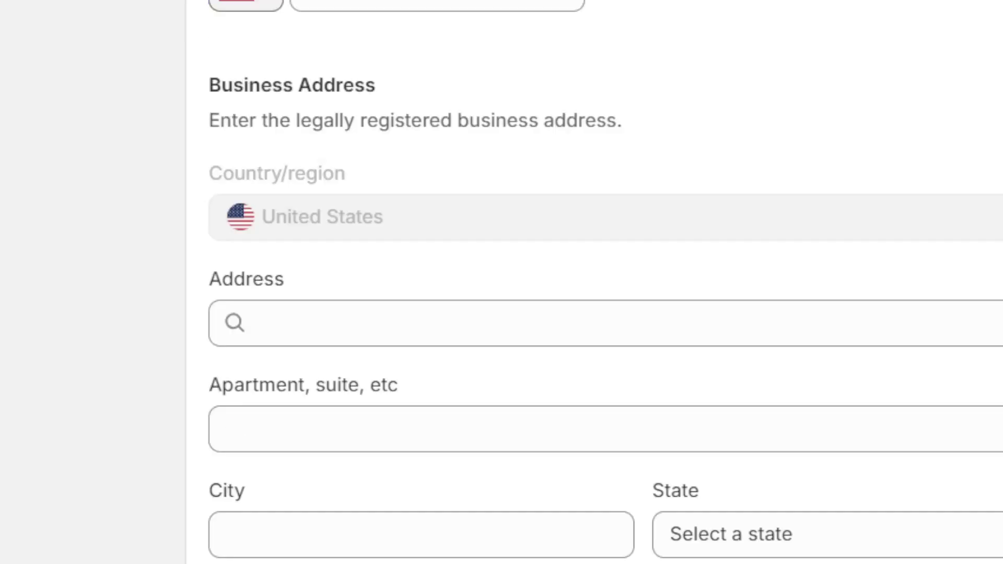
scroll(646, 226, "down", 2)
left_click(435, 241)
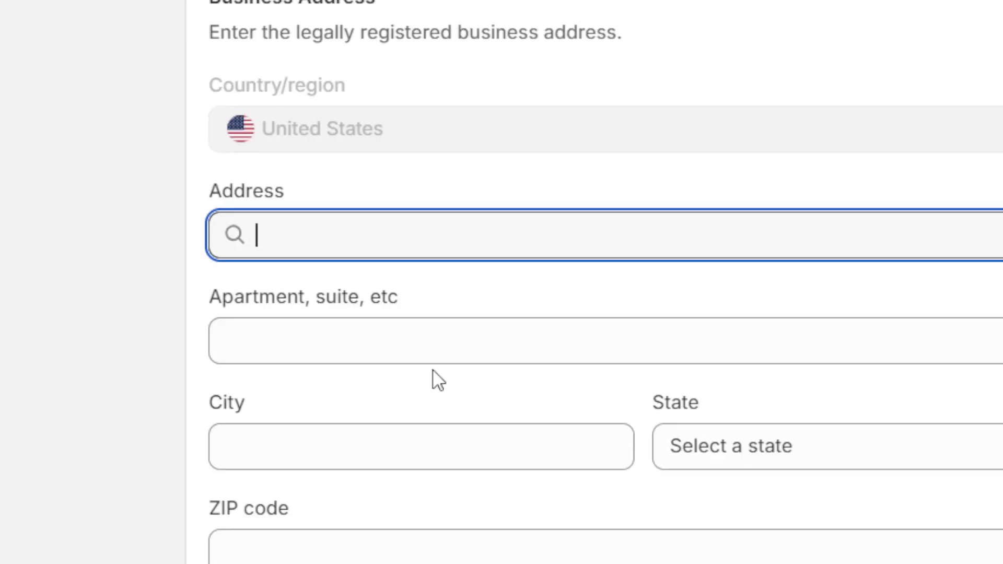
left_click(383, 547)
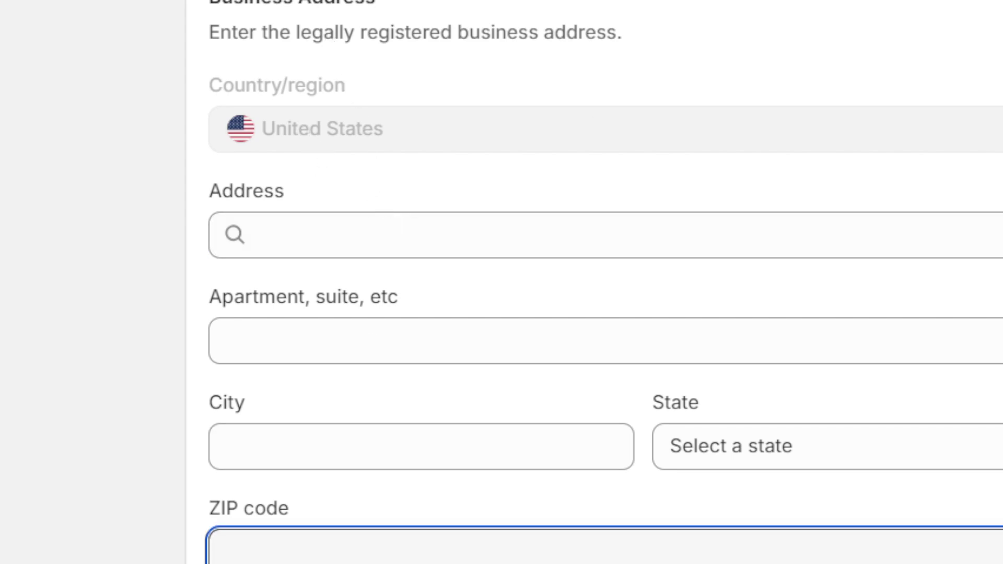
scroll(575, 282, "up", 5)
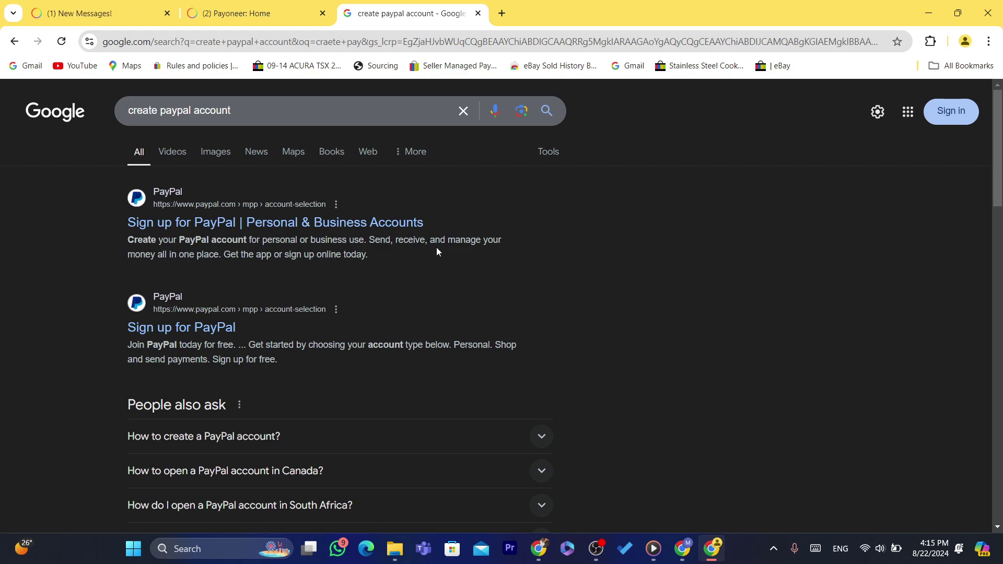
- Search Google for "create payonner account" and open the sponsored "Sign Up to Payoneer Now" result
double_click(163, 112)
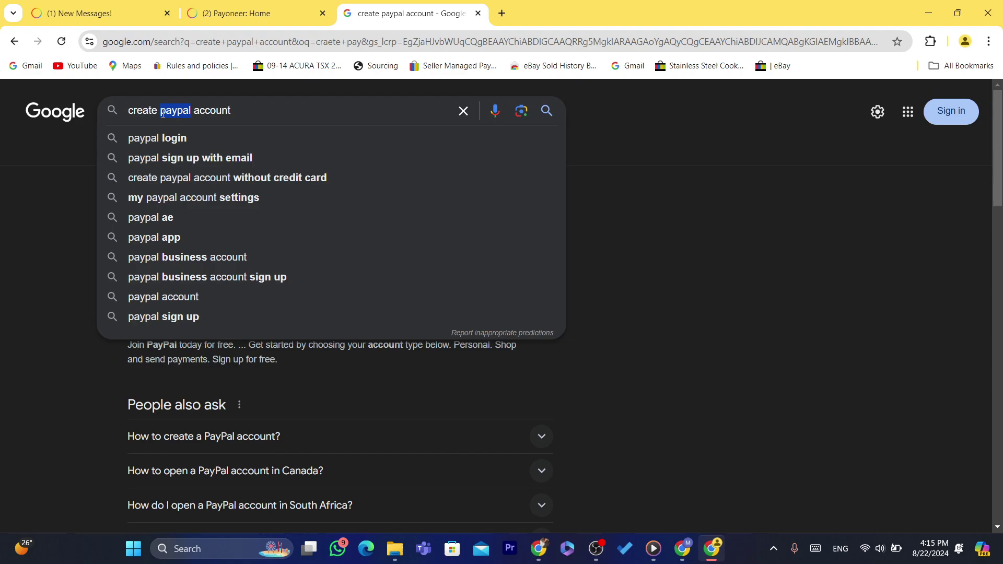
type("payonner")
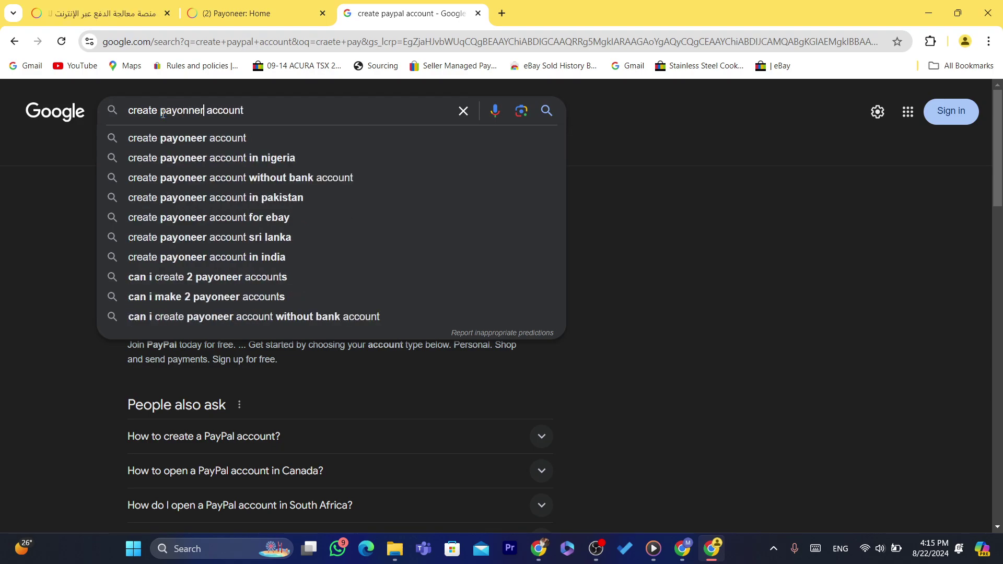
key("Return")
left_click(595, 549)
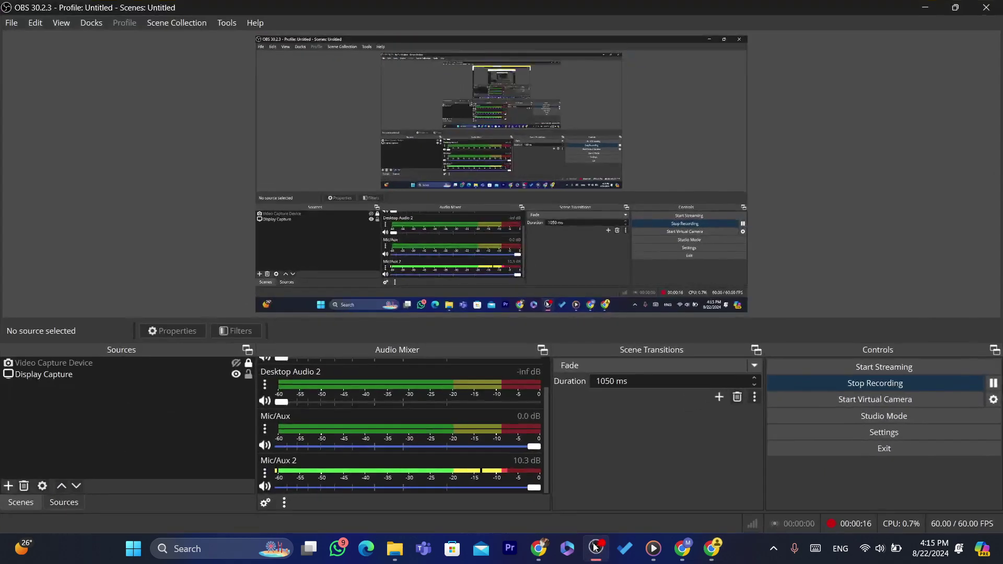
left_click(711, 548)
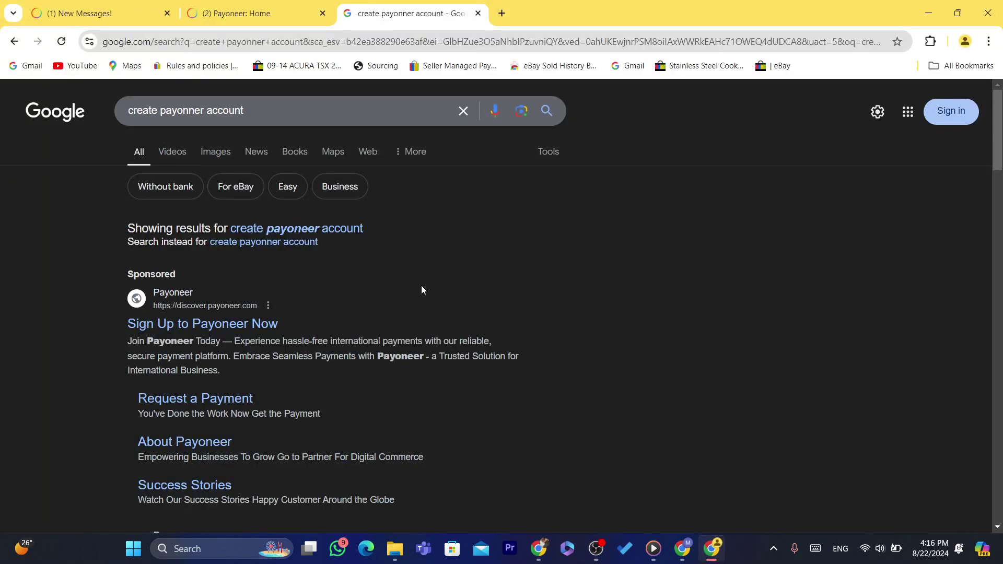
left_click(235, 331)
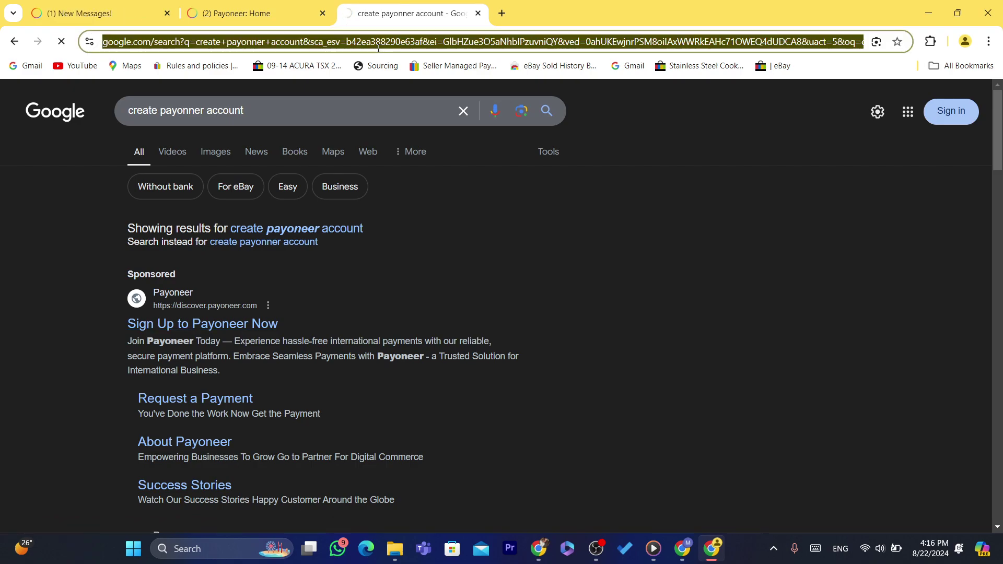
- Switch to the existing Payoneer account's home page and look over its balances and transactions
left_click(256, 13)
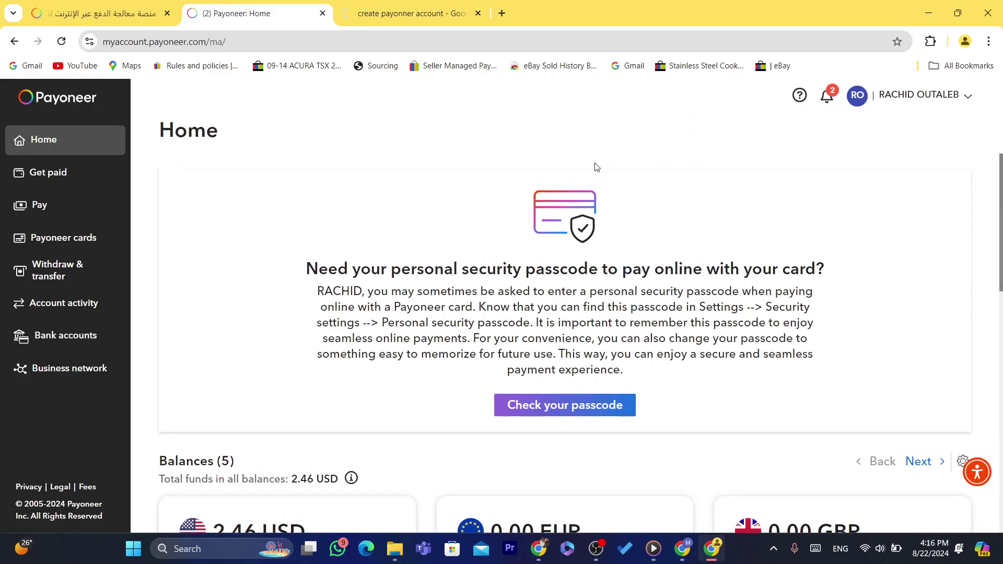
scroll(1000, 209, "down", 1)
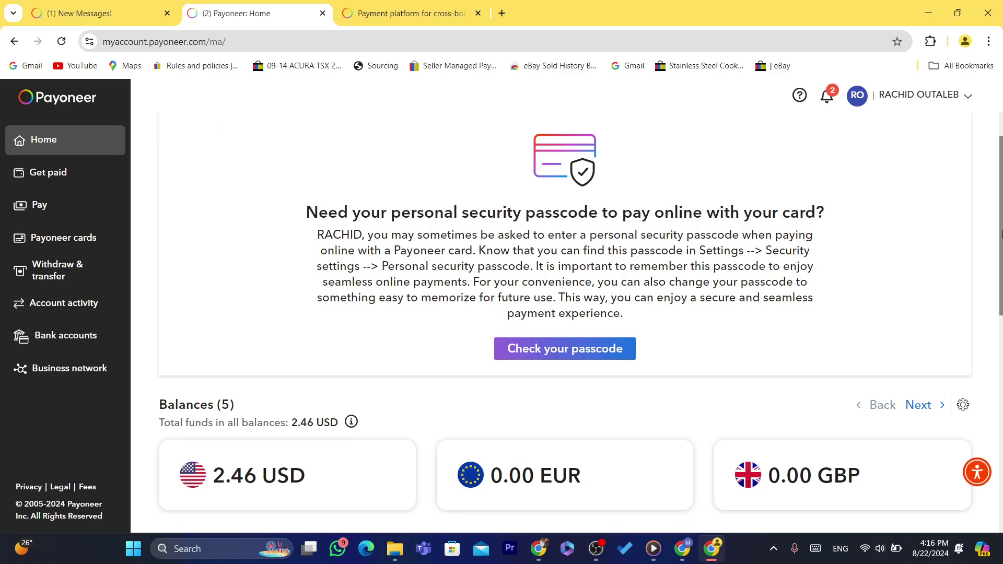
left_click_drag(1000, 234, 1001, 427)
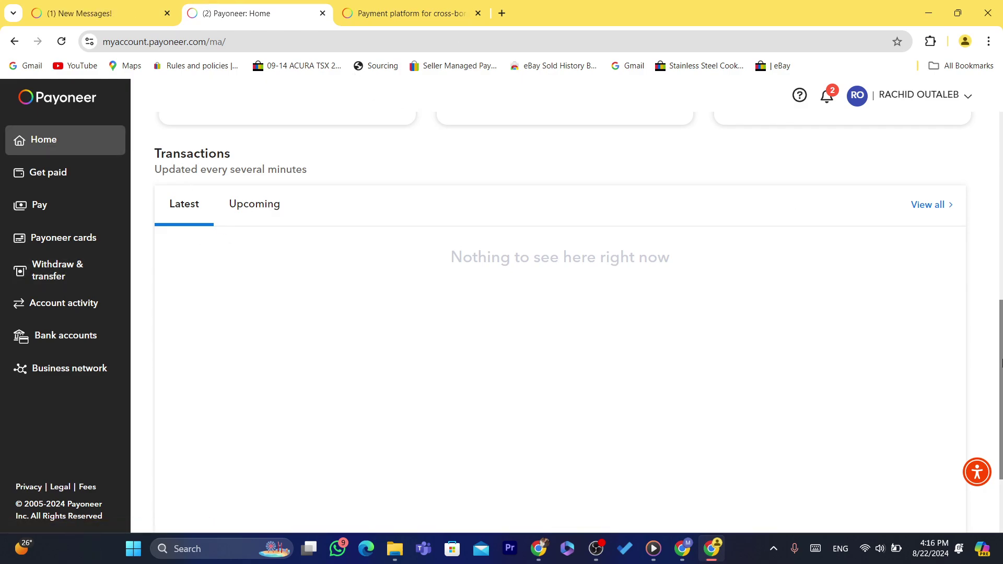
left_click_drag(1001, 361, 1001, 210)
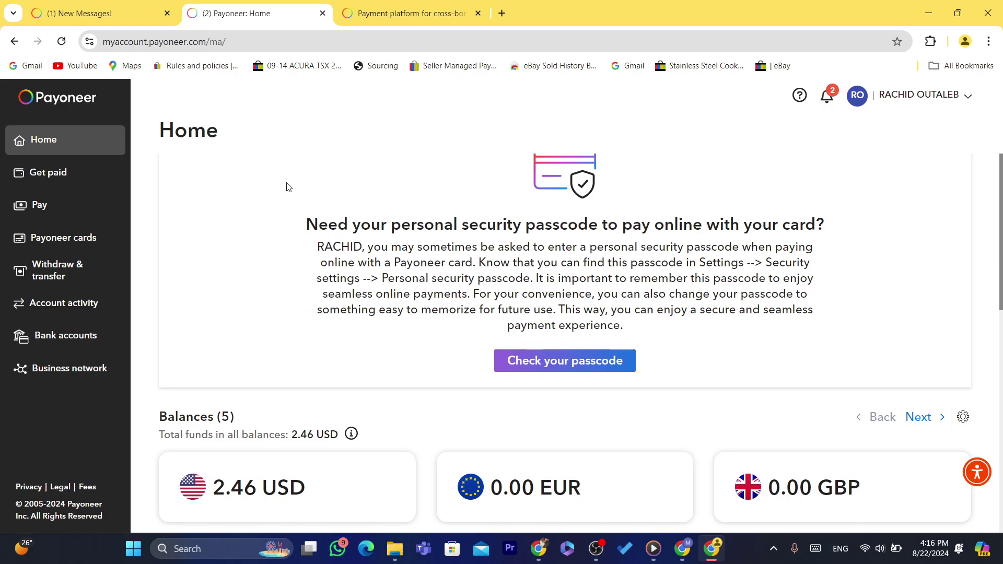
- Return to the Payoneer landing page, start signing up, and register from the affiliate program page
left_click(402, 13)
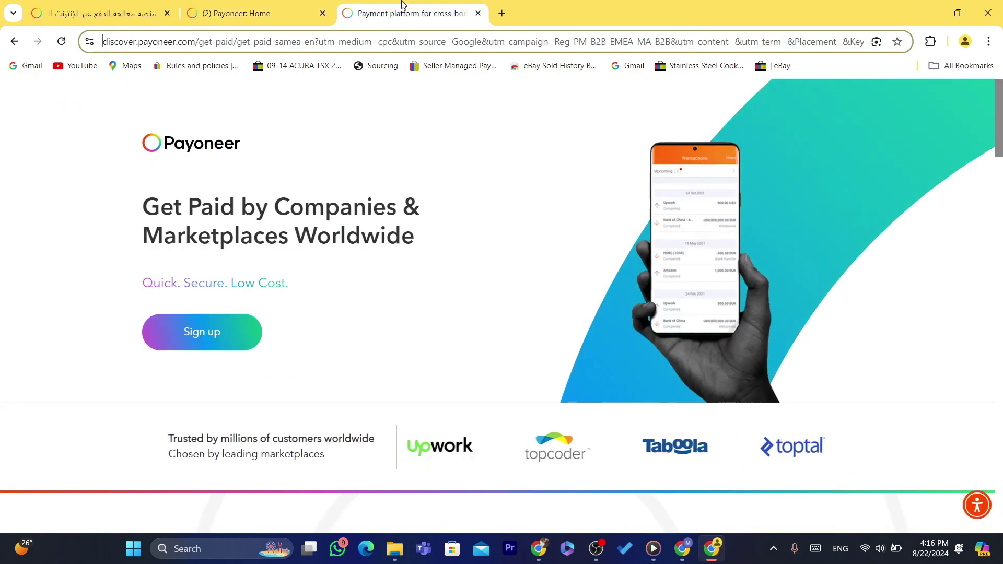
left_click(226, 340)
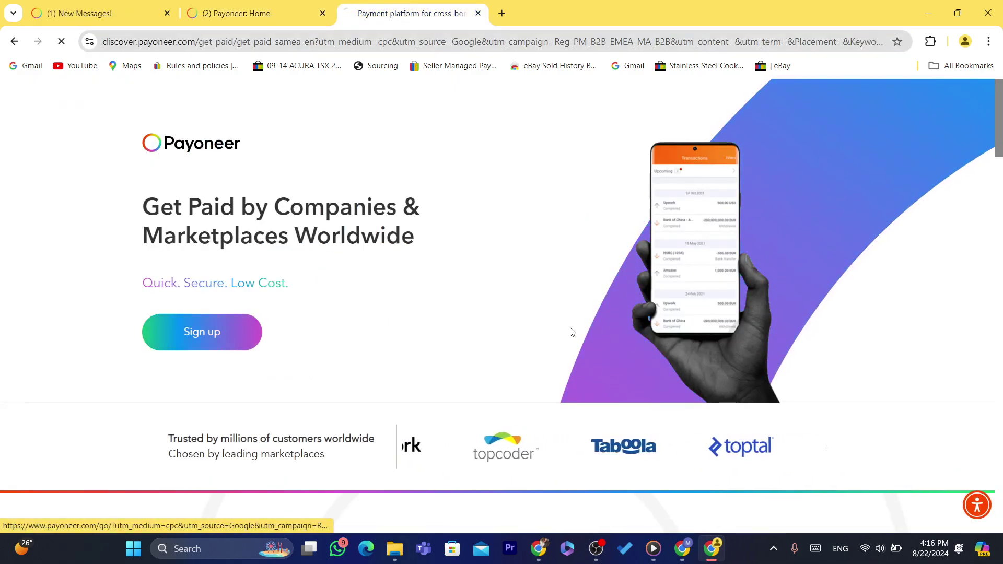
left_click(490, 359)
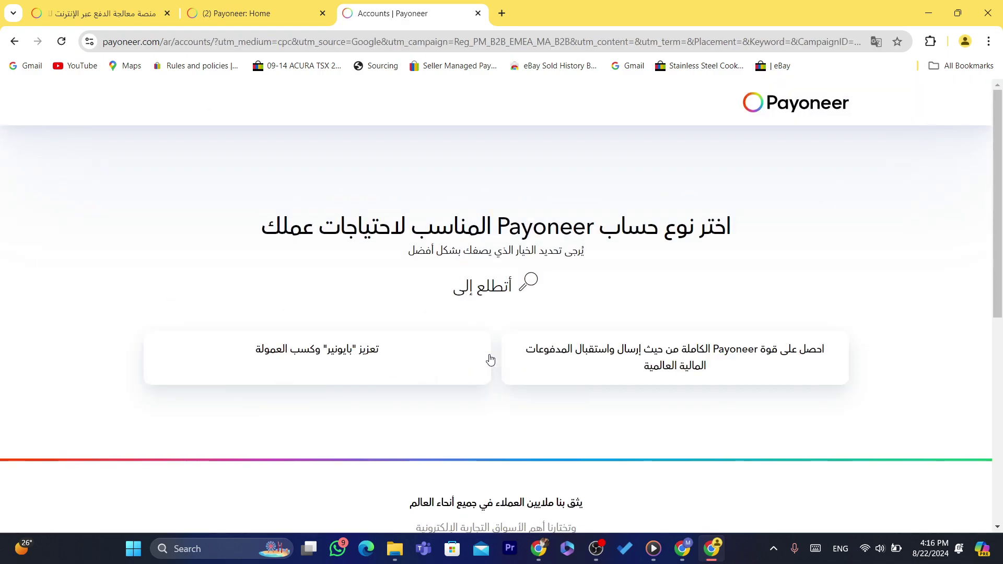
left_click(439, 348)
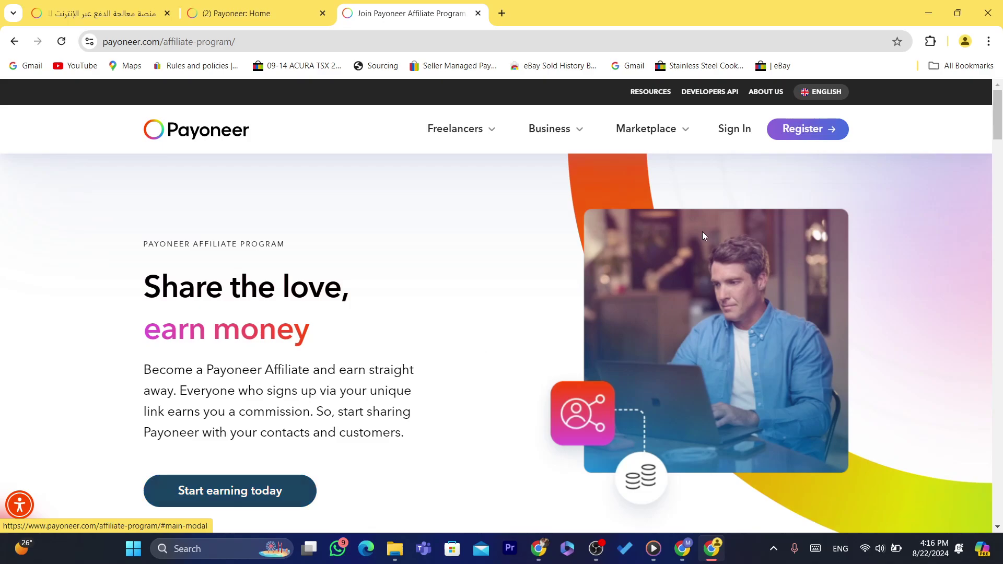
left_click(807, 131)
- Choose the account for sending and receiving global payments and open the registration form for the affiliate marketer type
left_click(435, 42)
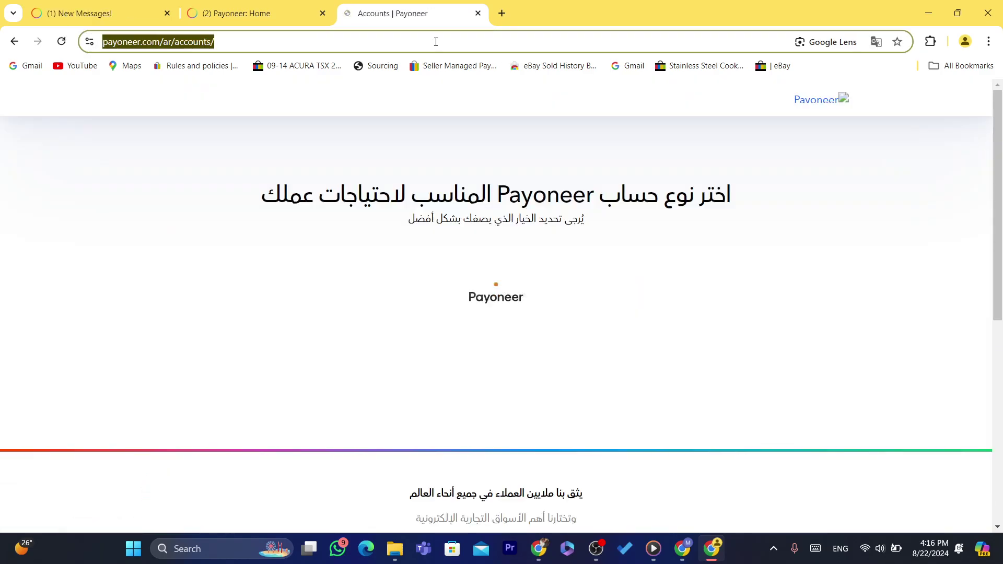
left_click(510, 371)
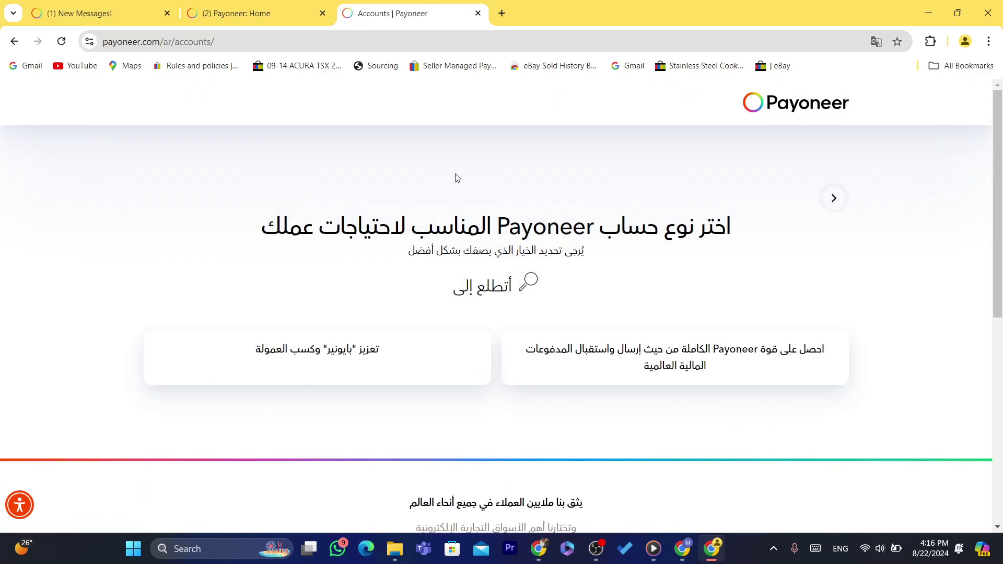
left_click(571, 370)
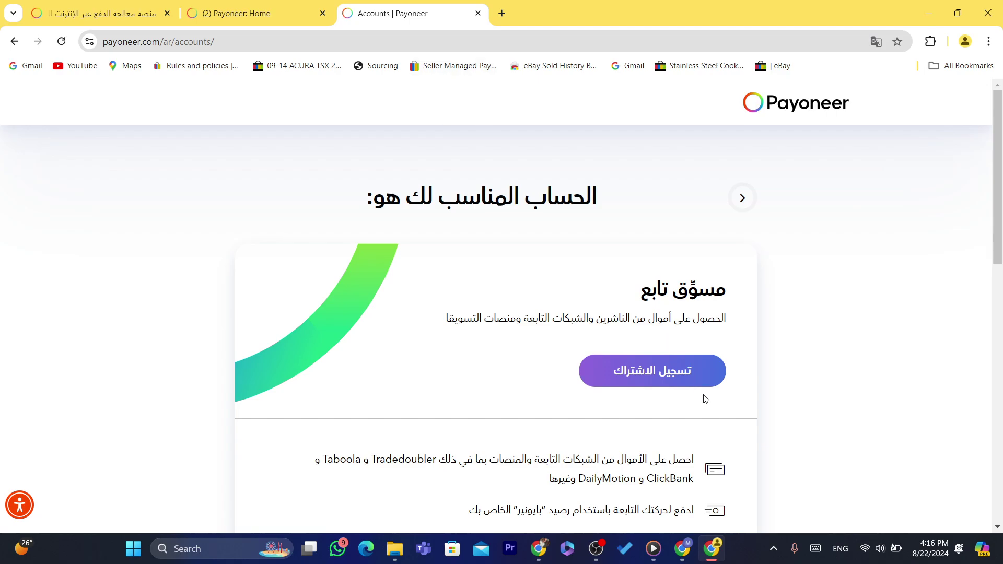
left_click(651, 371)
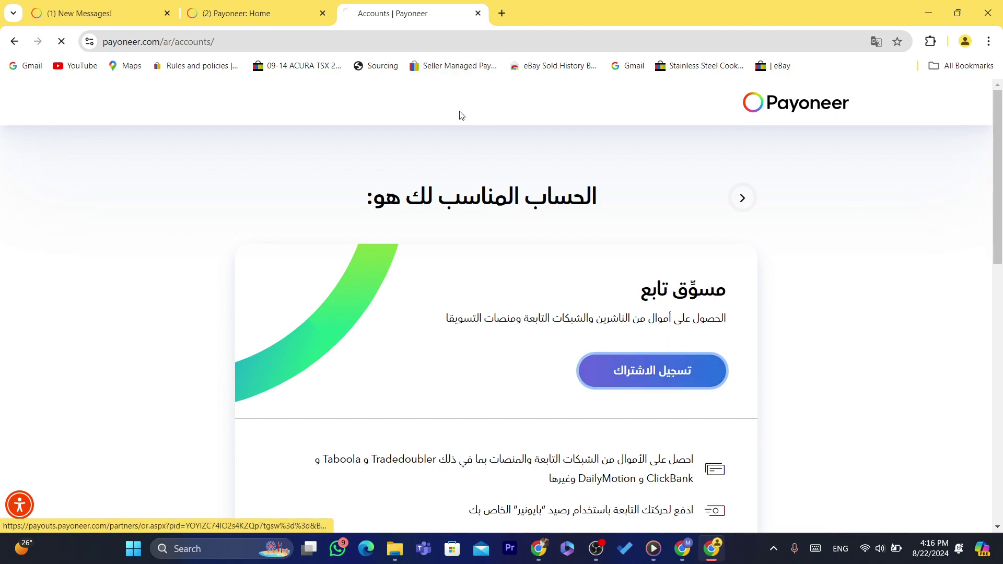
- Review the name, email and date of birth fields on the Payoneer registration form, and close its tab
left_click(385, 39)
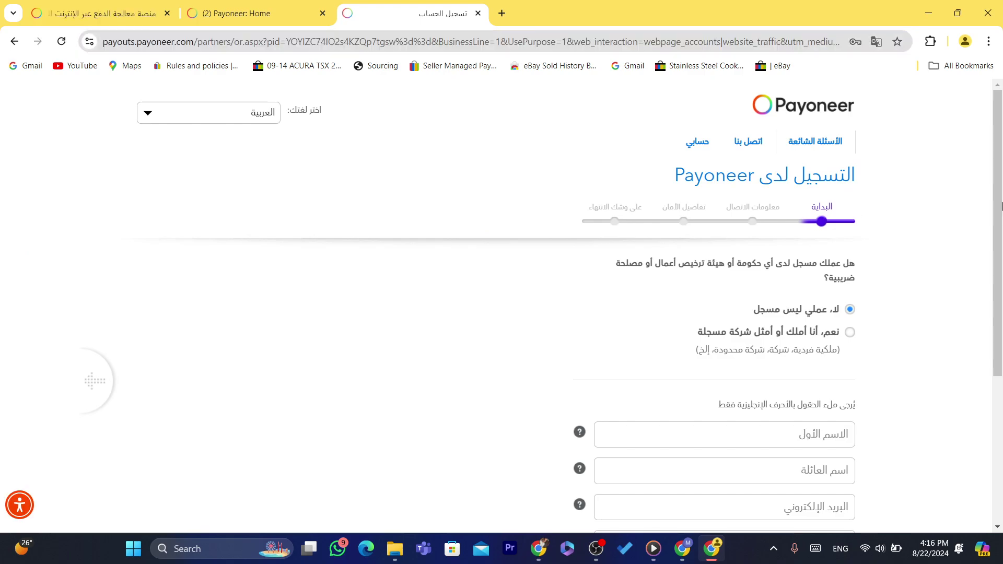
scroll(659, 287, "down", 3)
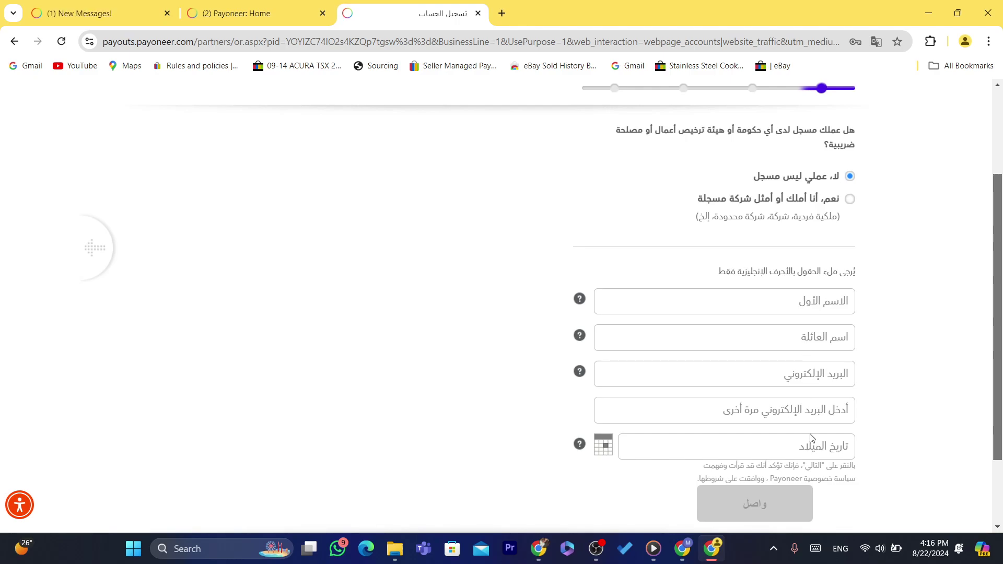
left_click(478, 13)
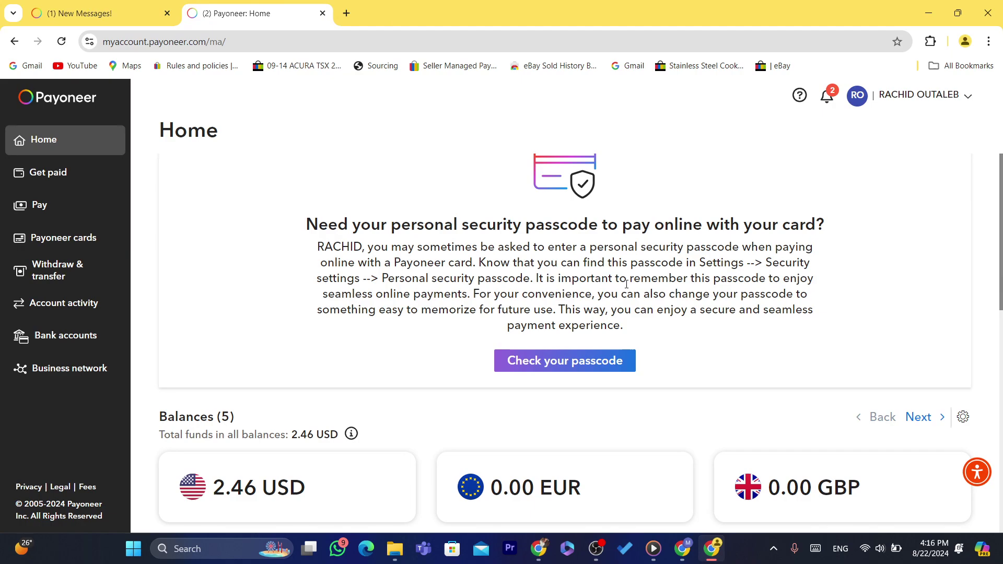
- View the bank accounts for withdrawal in the Payoneer account and return to the Bank accounts overview
left_click_drag(340, 211, 499, 255)
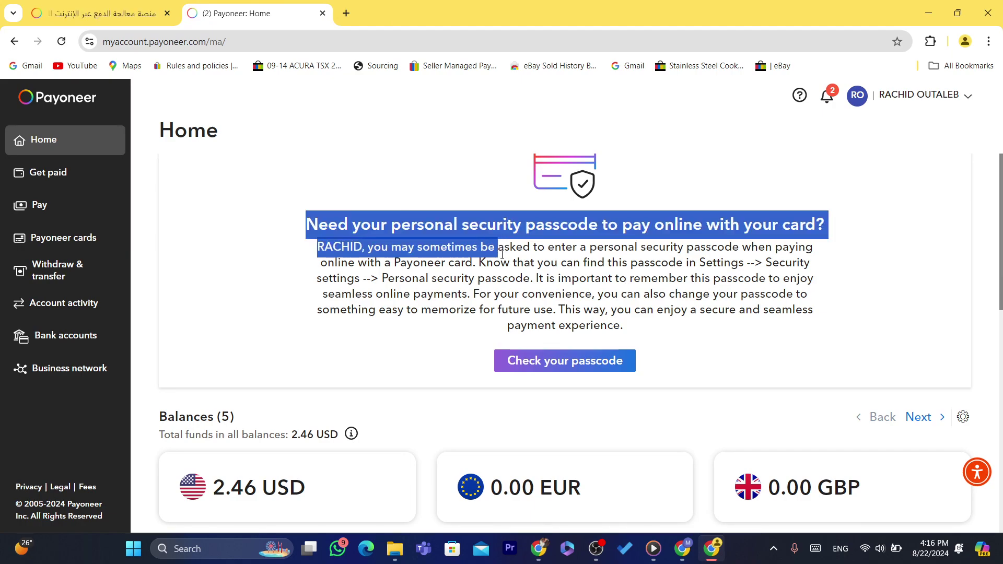
left_click(502, 255)
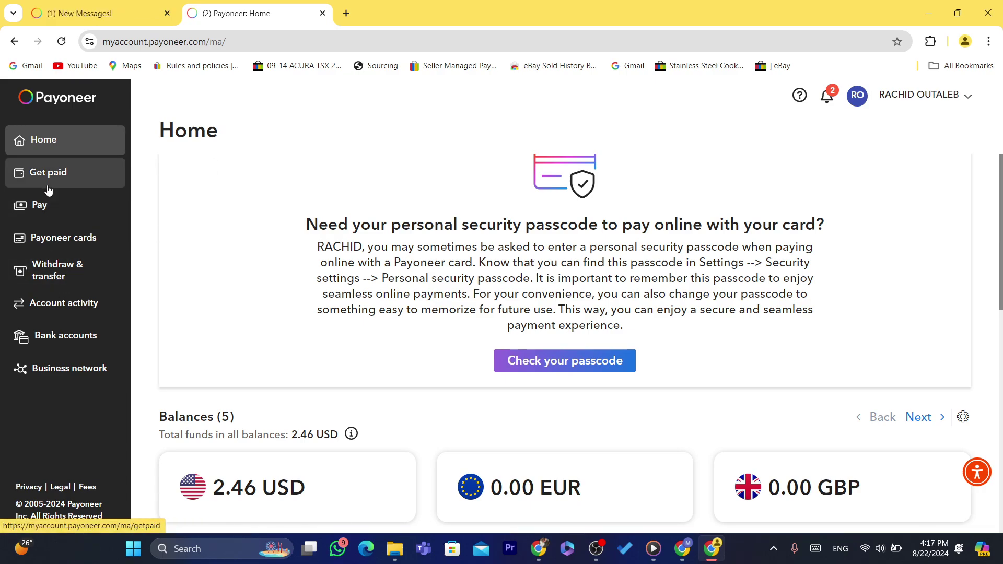
left_click(72, 331)
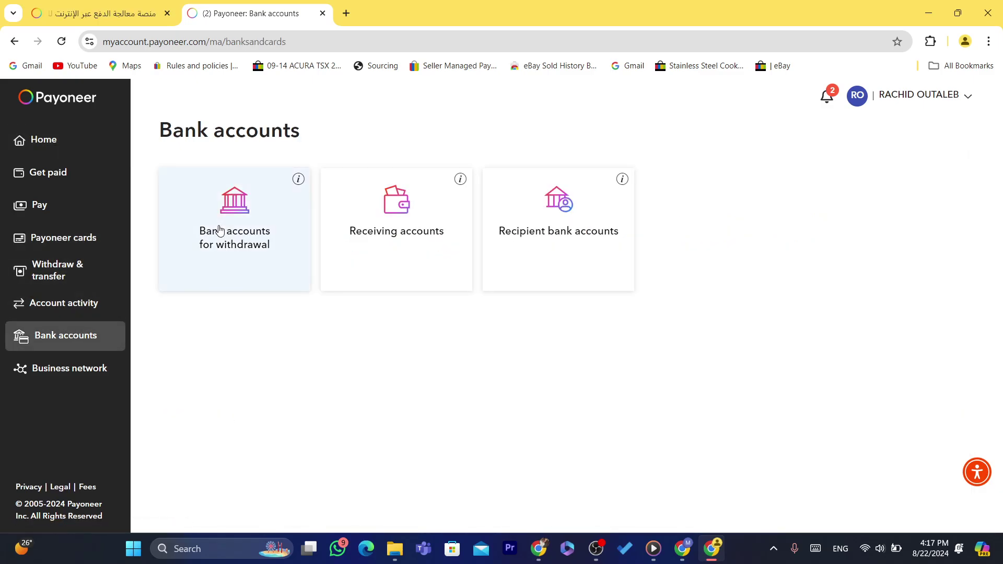
left_click(219, 231)
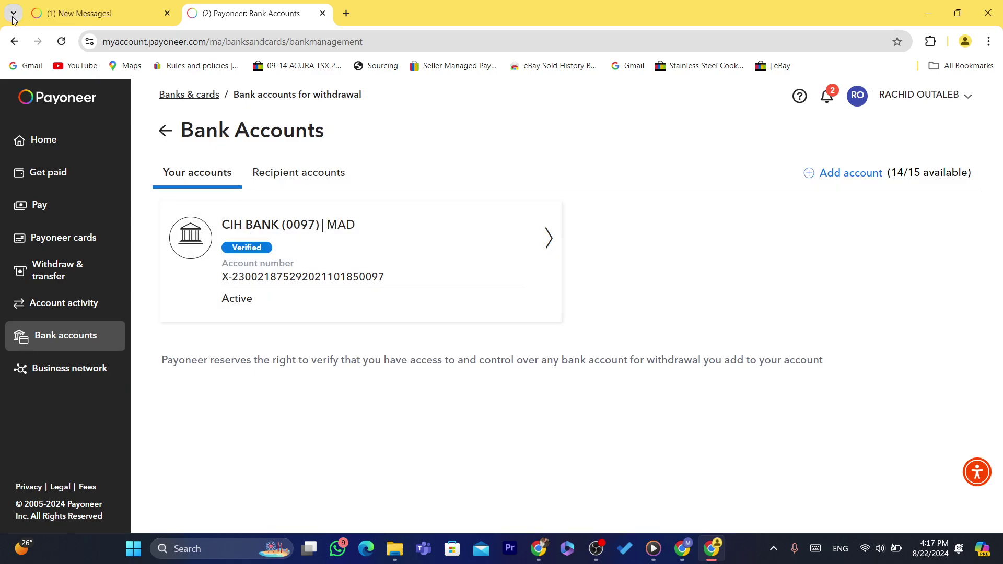
left_click(15, 42)
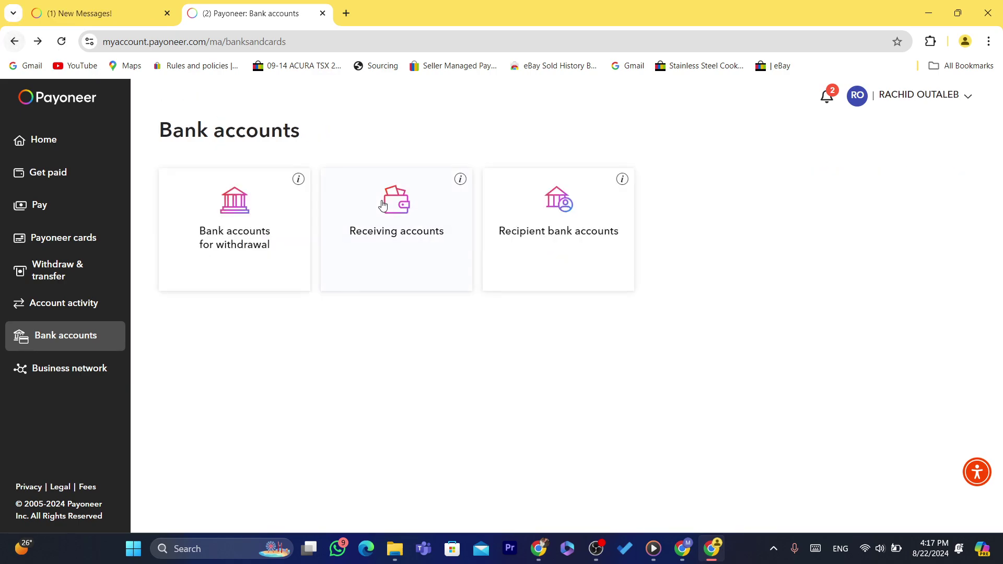
- View the account details of the USA receiving account in Payoneer, and close them
left_click(383, 205)
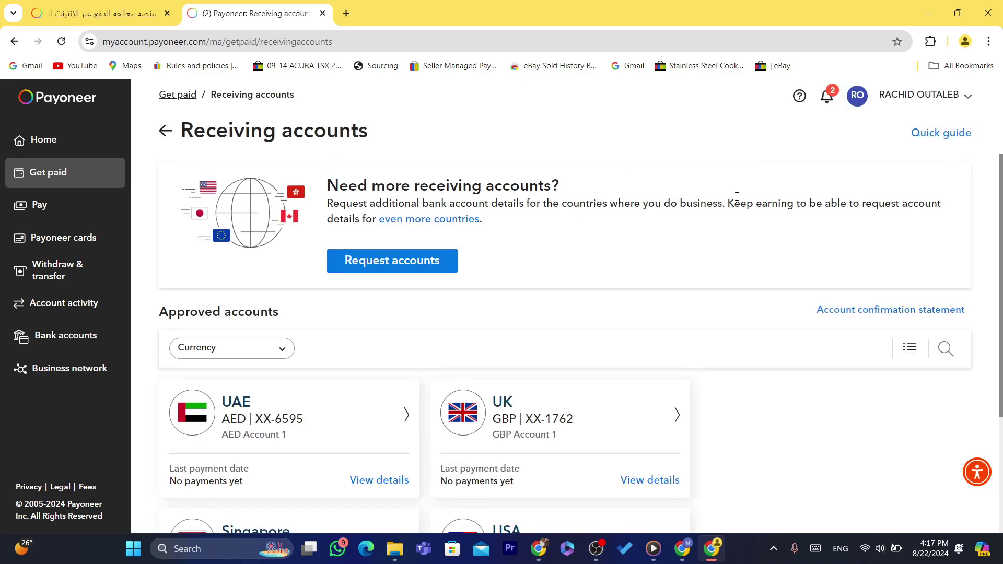
scroll(714, 334, "down", 3)
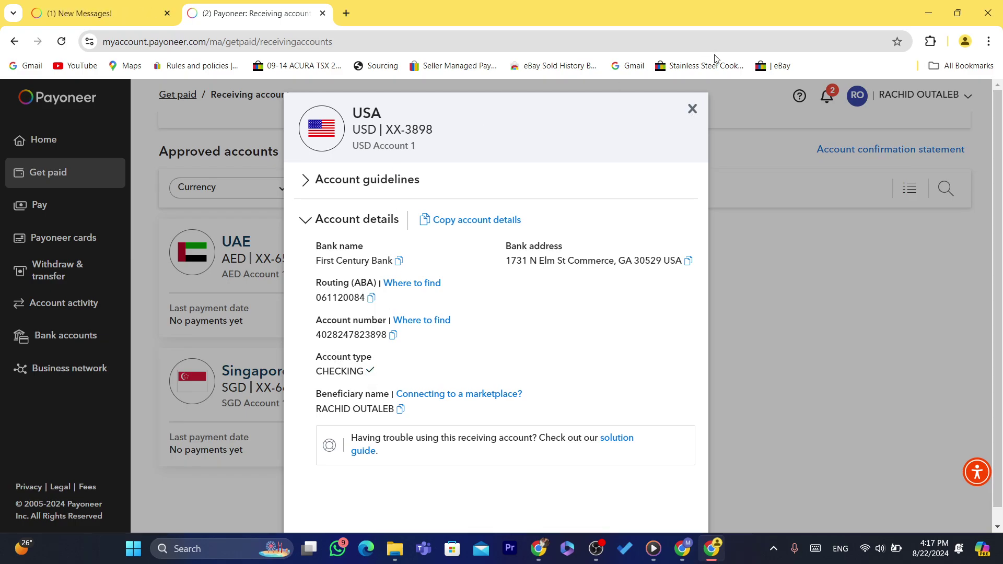
left_click(688, 112)
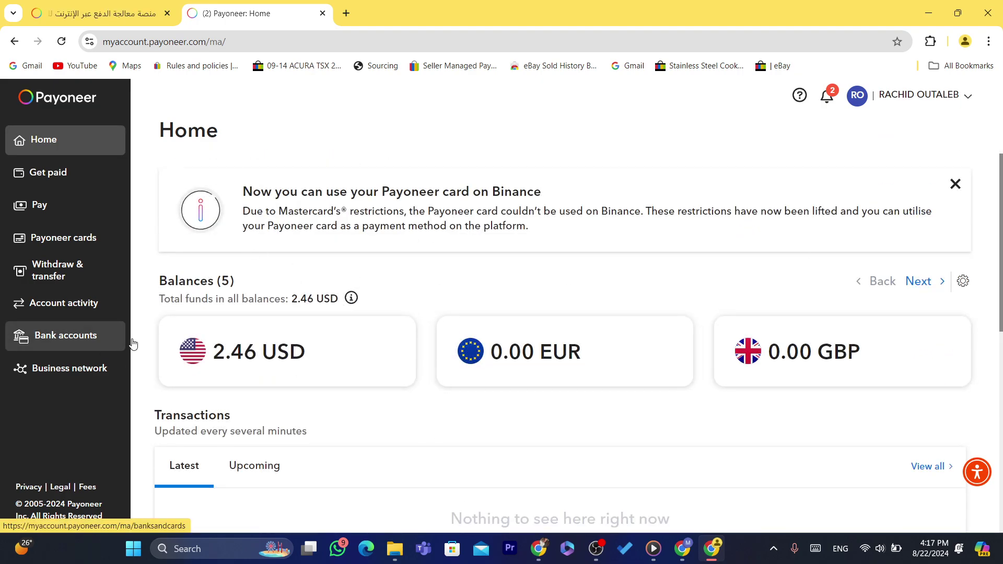
left_click_drag(186, 298, 375, 326)
left_click(448, 228)
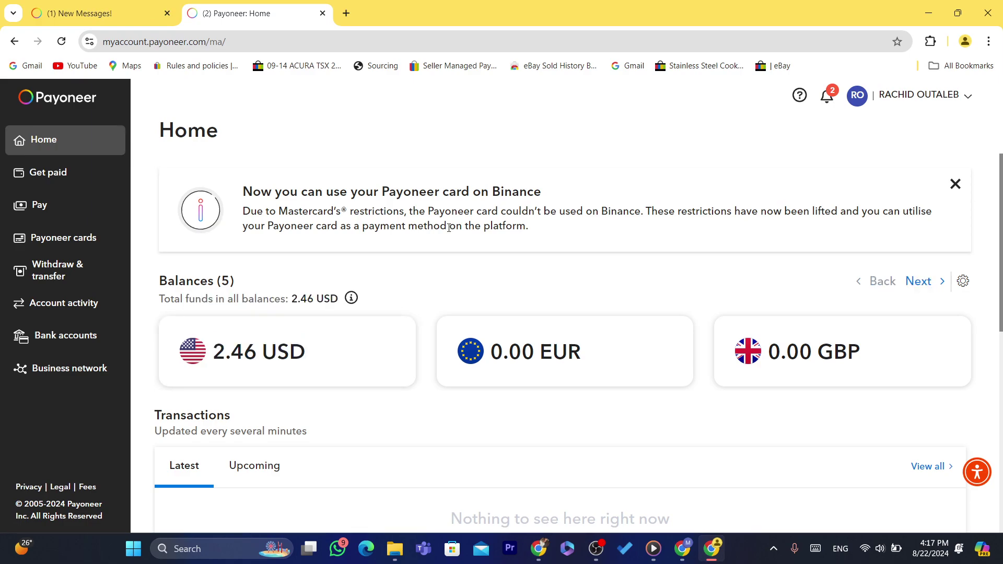
triple_click(412, 262)
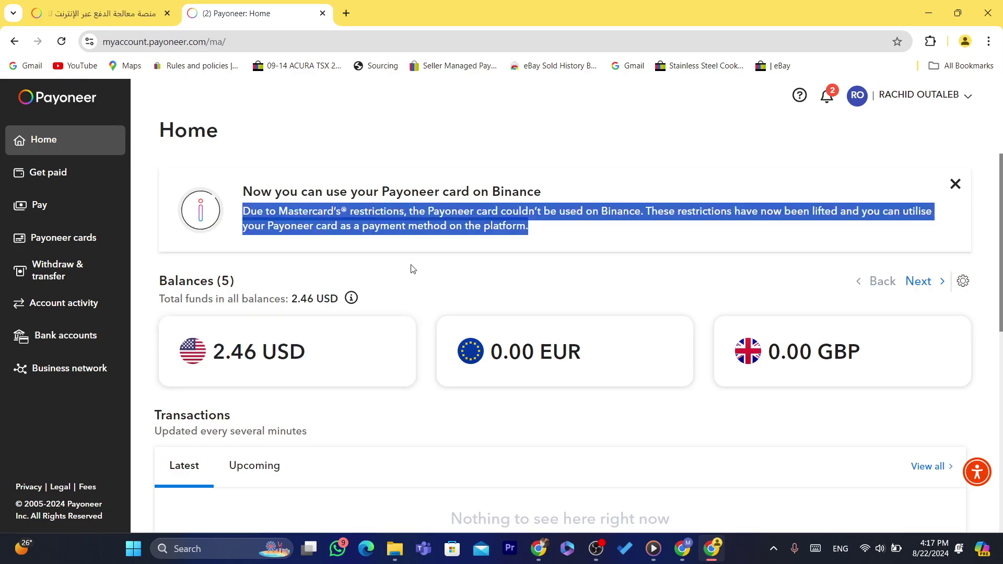
left_click_drag(410, 312, 447, 305)
left_click(433, 296)
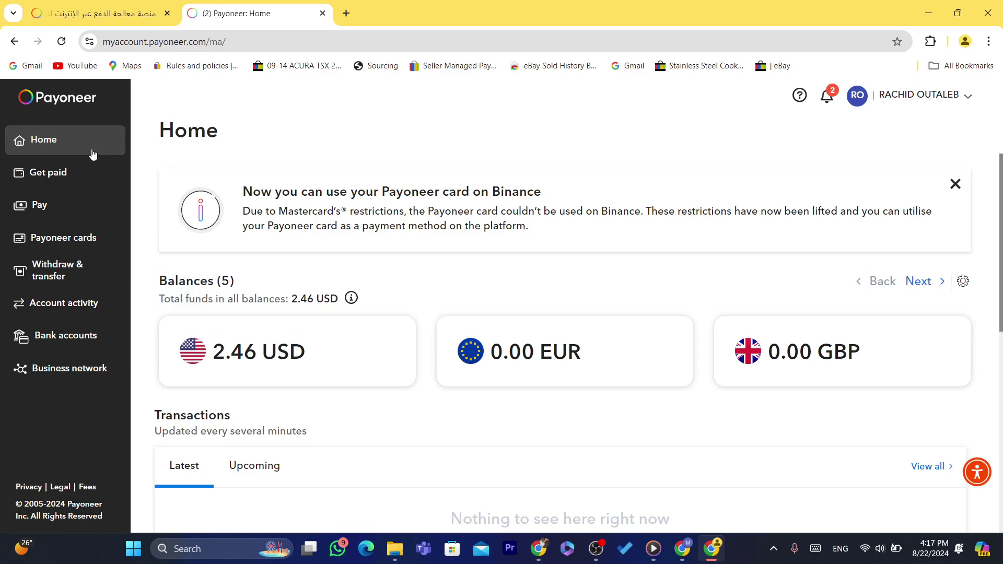